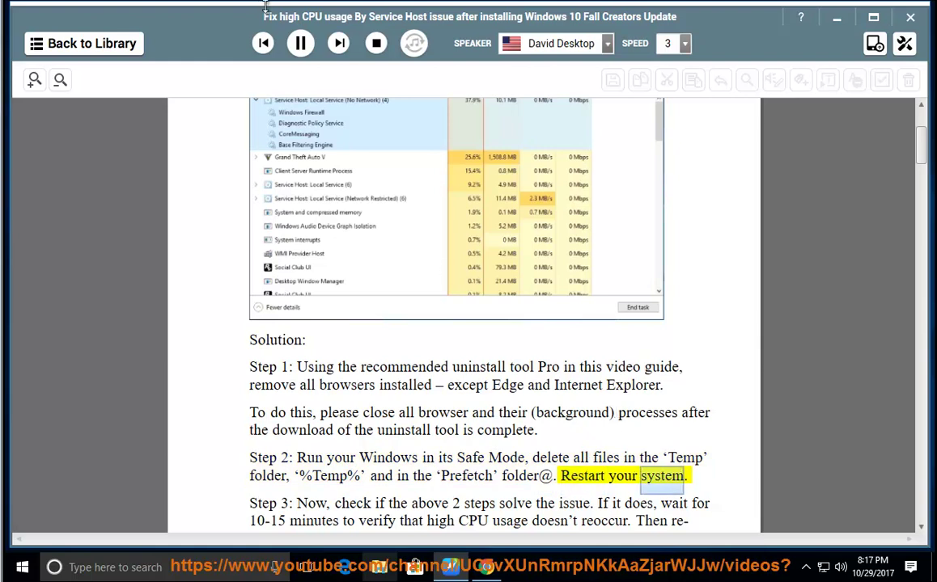
Pause the guide's narration and copy the text %Temp% from its Step 2 instruction
{"action": "left_click", "coordinate": [349, 495]}
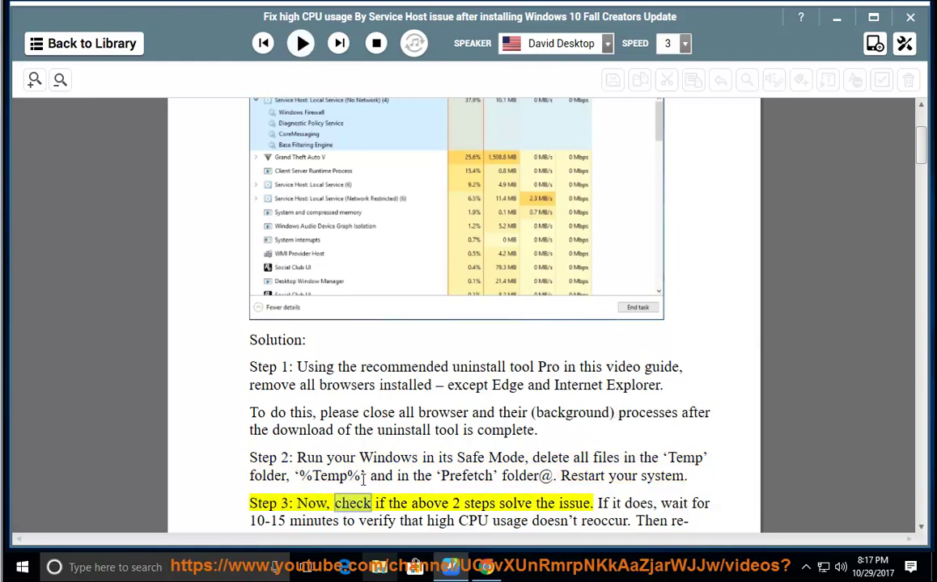
{"action": "left_click_drag", "start_coordinate": [356, 479], "coordinate": [300, 478]}
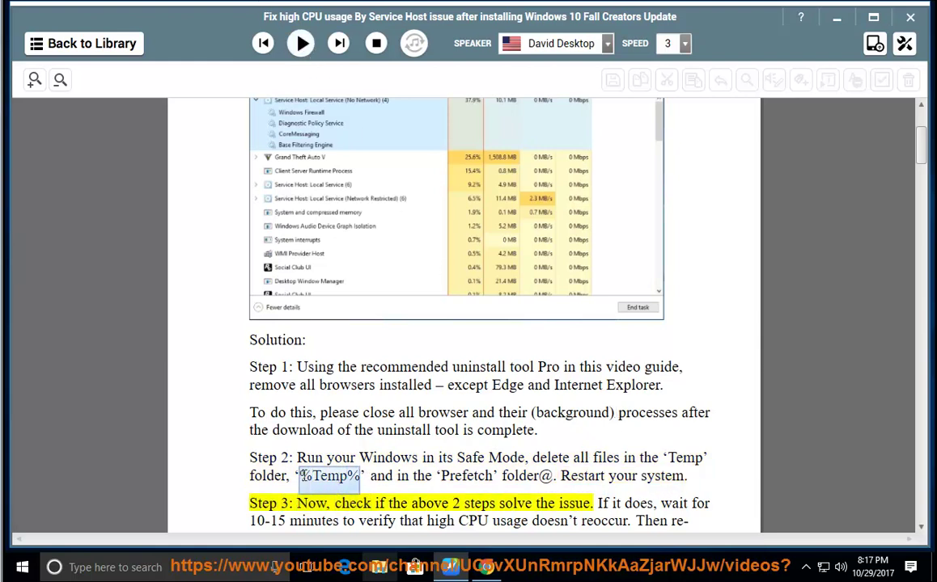
{"action": "right_click", "coordinate": [302, 404]}
{"action": "left_click", "coordinate": [323, 432]}
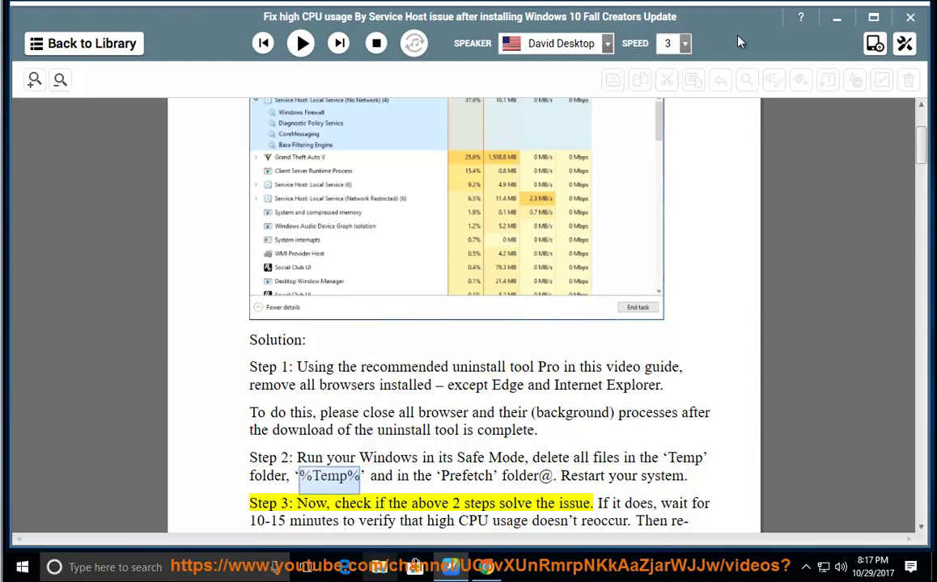
Minimize the guide, open This PC and go to the folder at the copied %Temp% path
{"action": "left_click", "coordinate": [836, 18]}
{"action": "double_click", "coordinate": [33, 31]}
{"action": "left_click", "coordinate": [459, 159]}
{"action": "right_click", "coordinate": [434, 160]}
{"action": "left_click", "coordinate": [477, 215]}
{"action": "key", "text": "Return"}
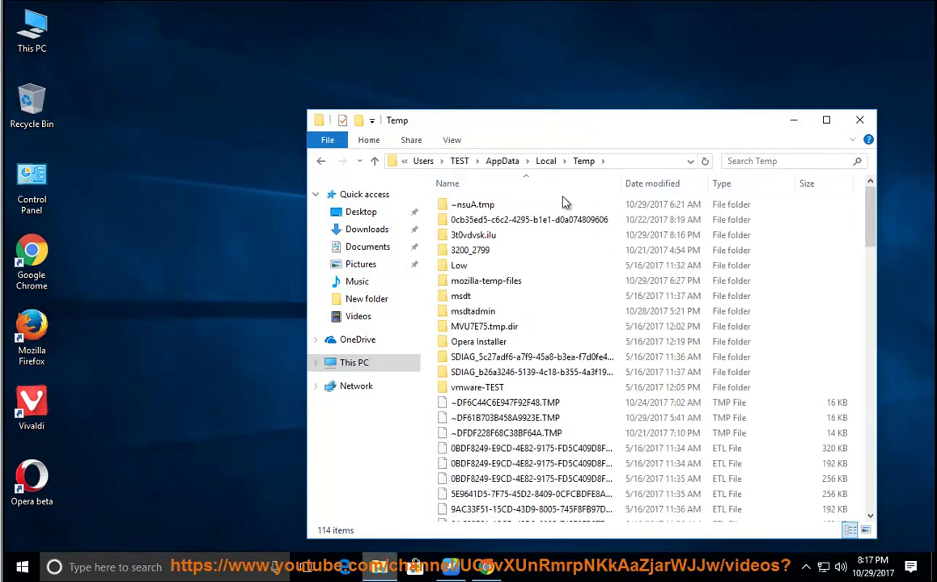
Select all items in the Temp folder and delete them
{"action": "key", "text": "ctrl+a"}
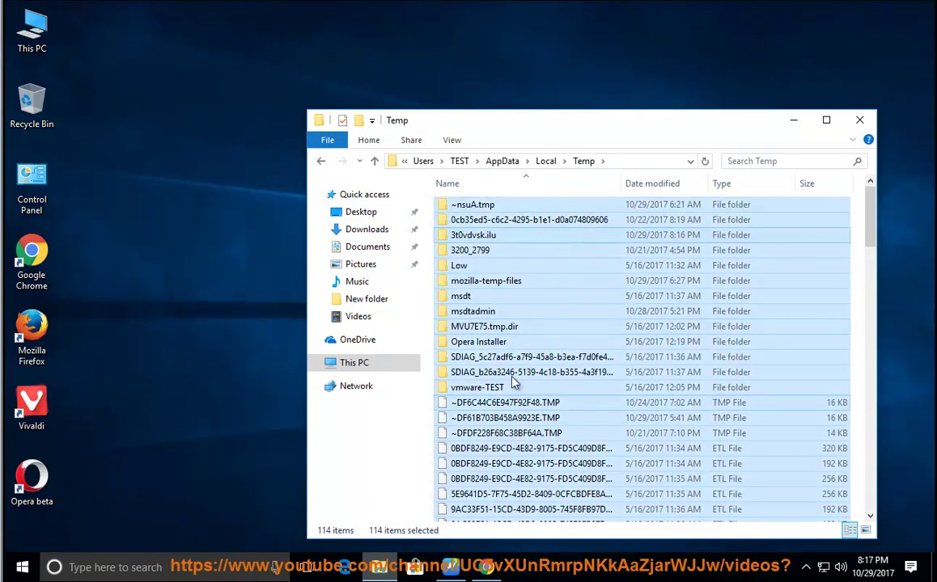
{"action": "scroll", "coordinate": [566, 308], "scroll_direction": "down", "scroll_amount": 5}
{"action": "right_click", "coordinate": [595, 298]}
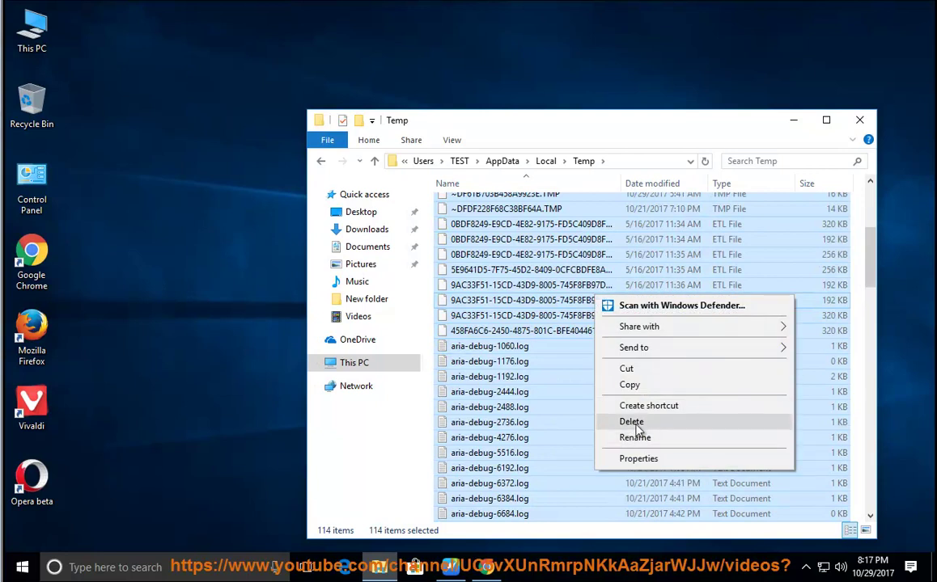
{"action": "left_click", "coordinate": [632, 423]}
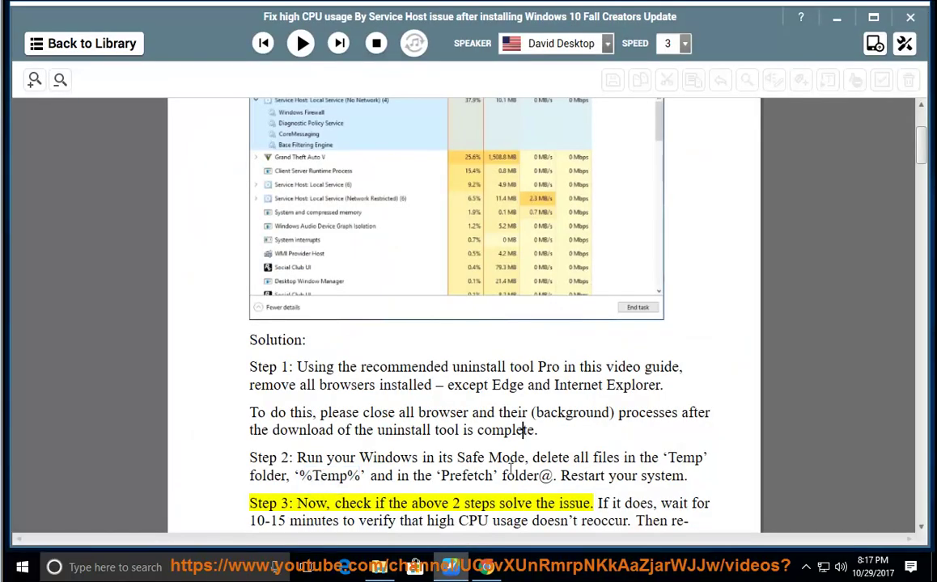
Highlight Prefetch in the guide's Step 2 and open the Prefetch folder inside C:\Windows in File Explorer
{"action": "double_click", "coordinate": [477, 475]}
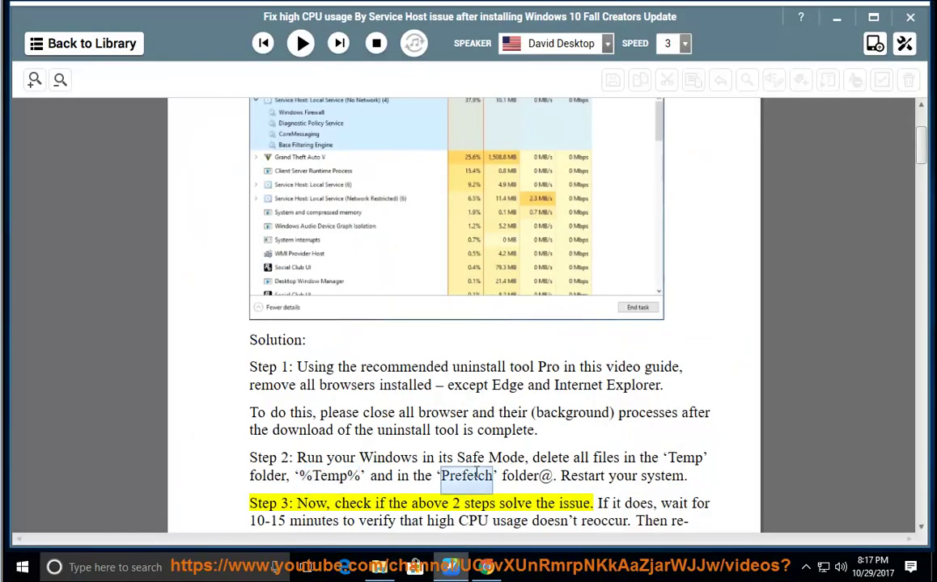
{"action": "left_click", "coordinate": [838, 20]}
{"action": "left_click", "coordinate": [356, 363]}
{"action": "double_click", "coordinate": [514, 364]}
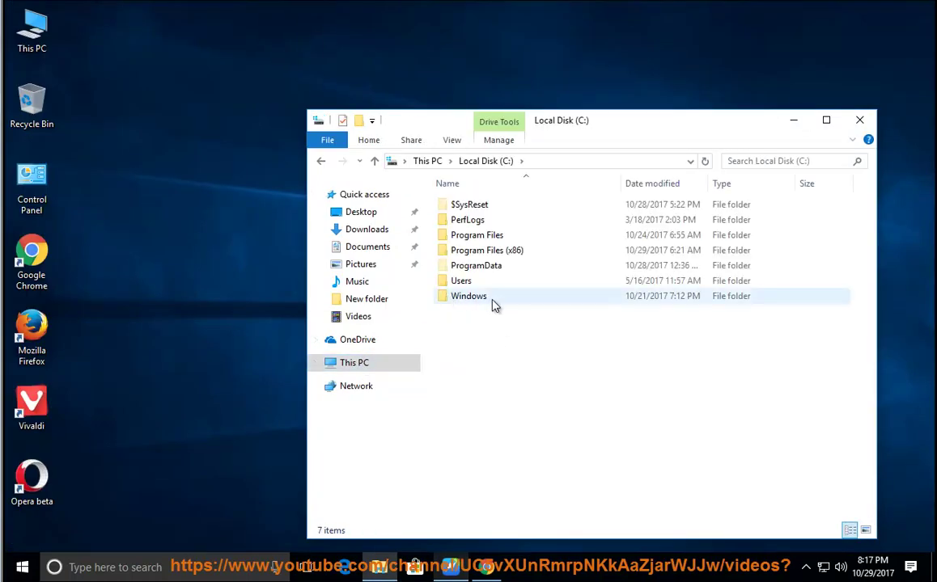
{"action": "double_click", "coordinate": [478, 304]}
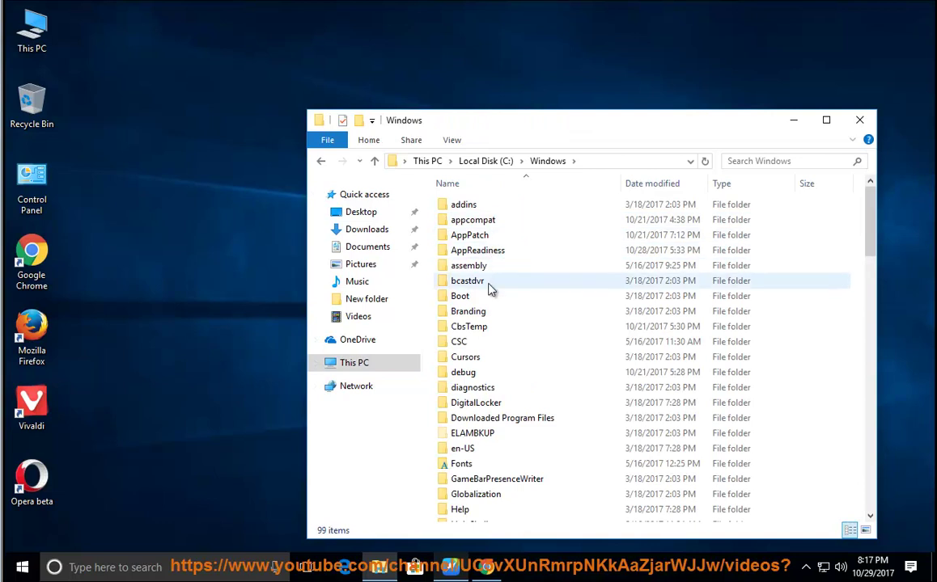
{"action": "scroll", "coordinate": [494, 405], "scroll_direction": "down", "scroll_amount": 12}
{"action": "left_click", "coordinate": [487, 200]}
{"action": "left_click", "coordinate": [457, 260]}
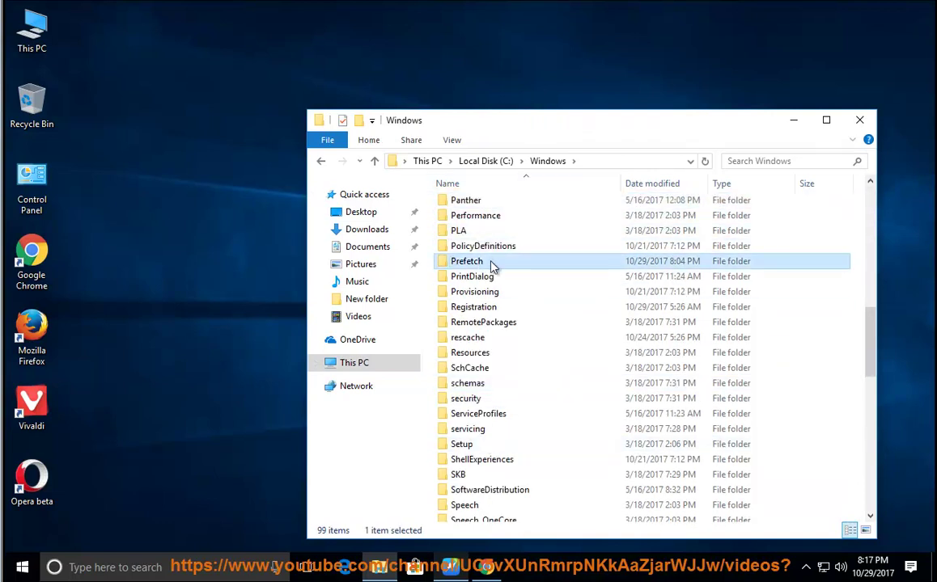
{"action": "double_click", "coordinate": [493, 266]}
Select all files in the Prefetch folder, show the actions available for them, and minimize the folder window without deleting anything
{"action": "left_click", "coordinate": [482, 305]}
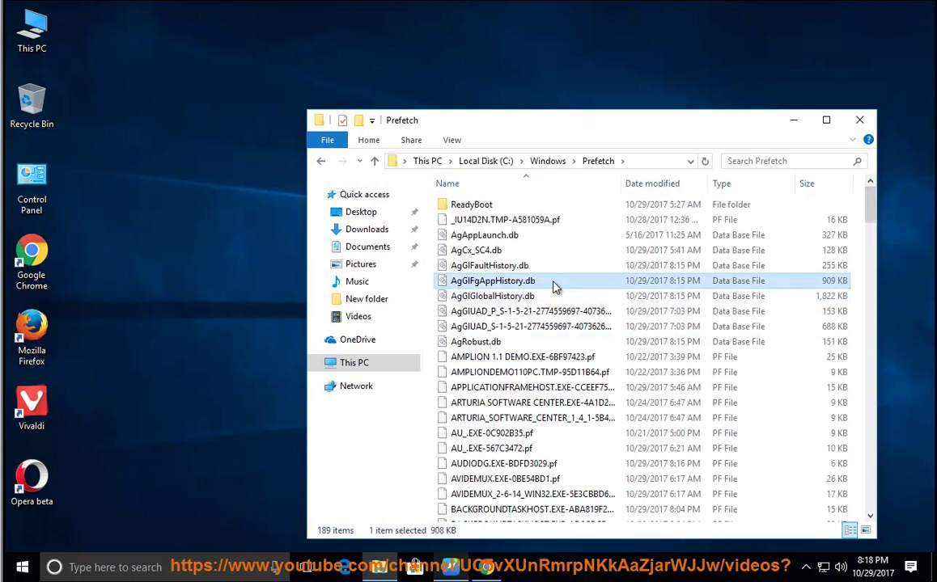
{"action": "key", "text": "ctrl+a"}
{"action": "scroll", "coordinate": [546, 311], "scroll_direction": "down", "scroll_amount": 4}
{"action": "right_click", "coordinate": [544, 329]}
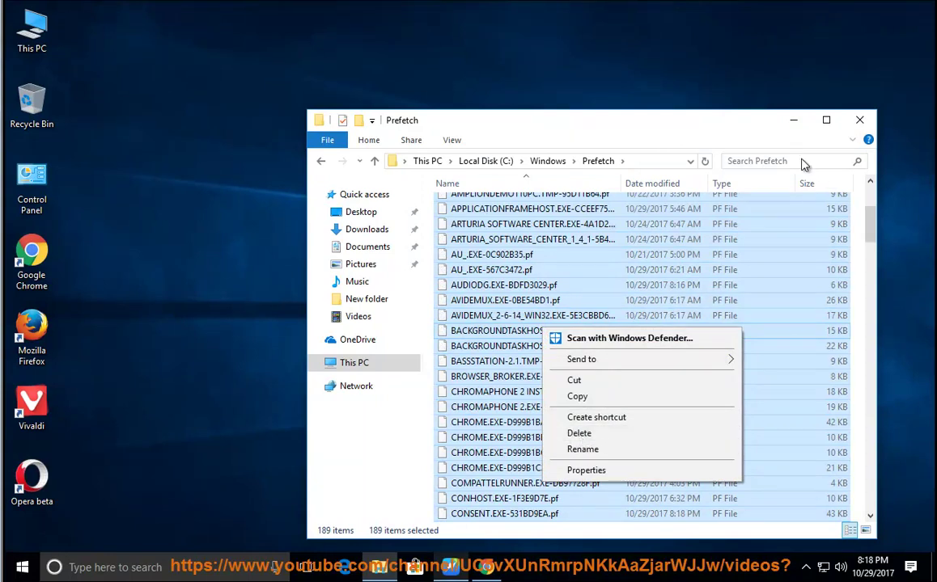
{"action": "left_click", "coordinate": [794, 125]}
{"action": "left_click", "coordinate": [793, 121]}
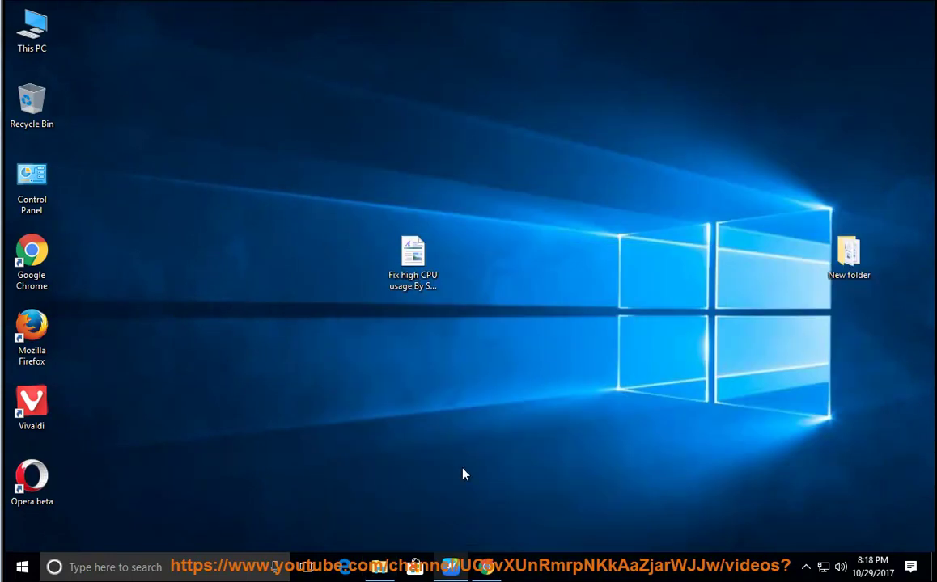
Return to the guide, play the narration through the Step 3 and Step 4 instructions, and pause it
{"action": "left_click", "coordinate": [450, 566]}
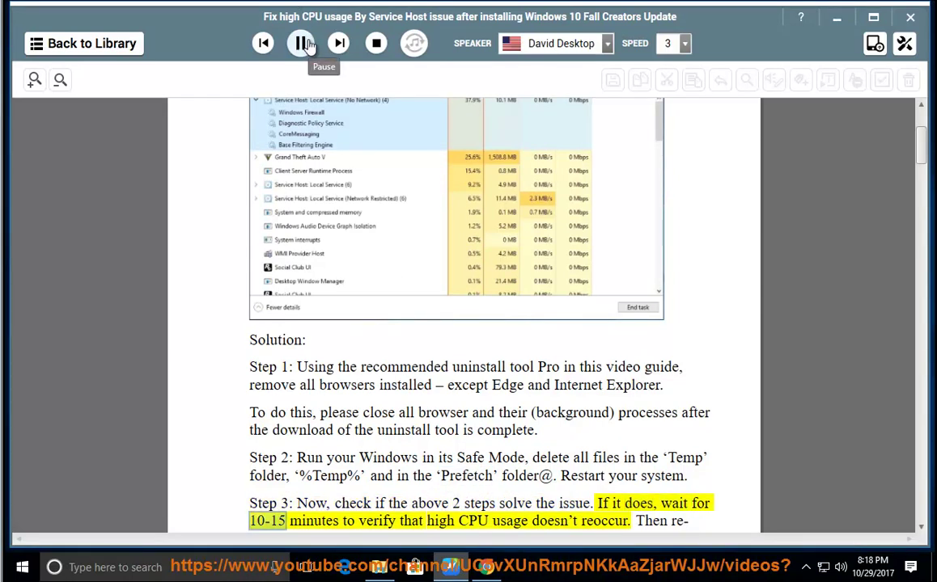
{"action": "scroll", "coordinate": [534, 204], "scroll_direction": "down", "scroll_amount": 1}
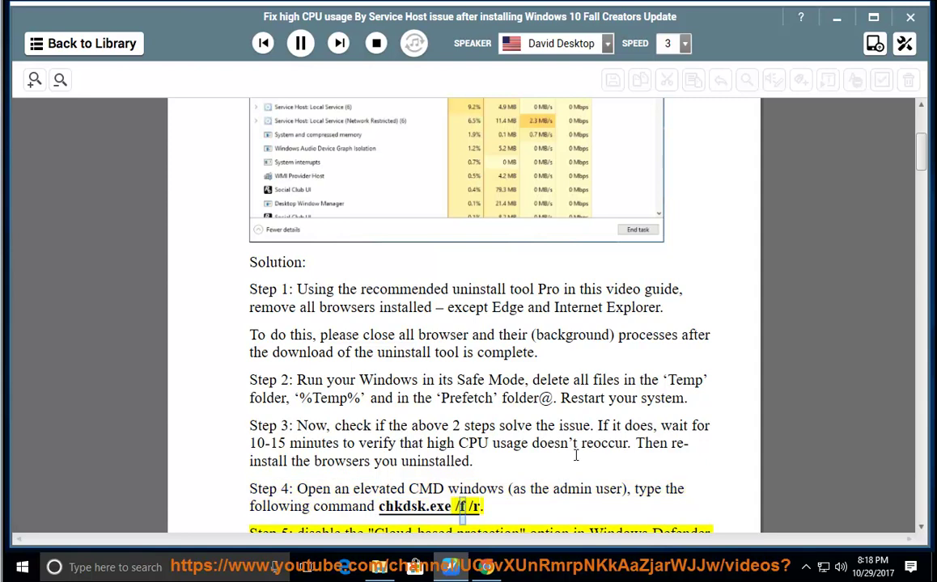
{"action": "left_click", "coordinate": [300, 43]}
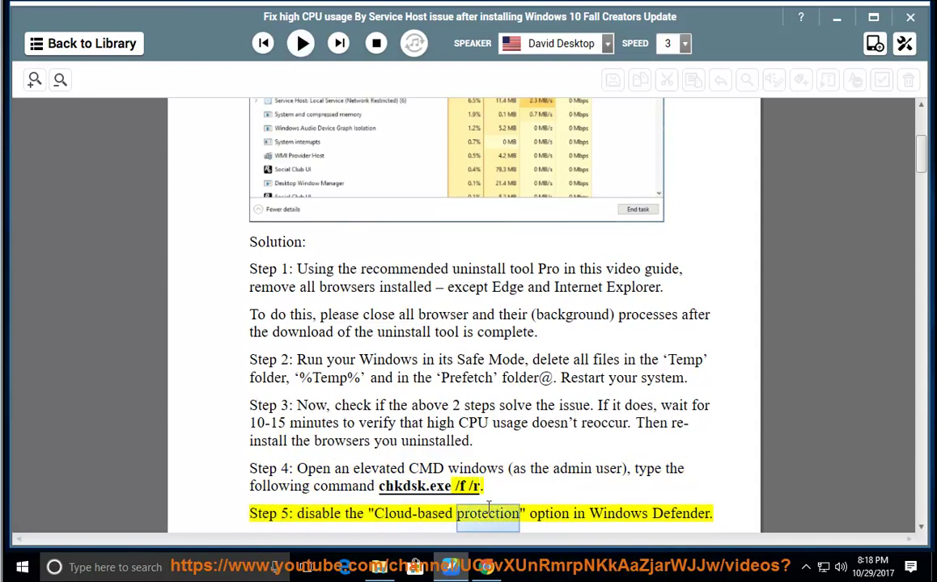
Highlight CMD in the guide's Step 4 and open Command Prompt as administrator
{"action": "left_click", "coordinate": [427, 469]}
{"action": "left_click", "coordinate": [202, 570]}
{"action": "type", "text": "cmd"}
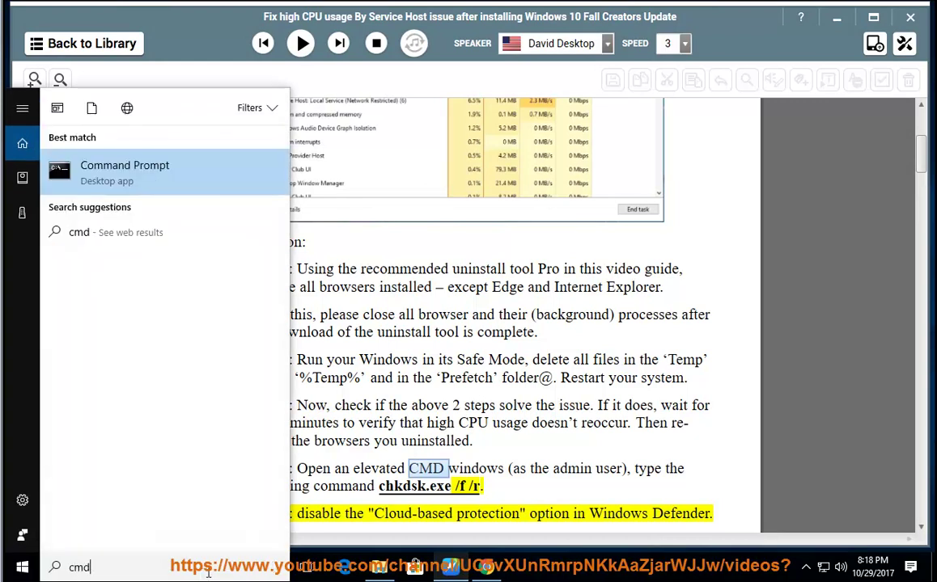
{"action": "right_click", "coordinate": [194, 183]}
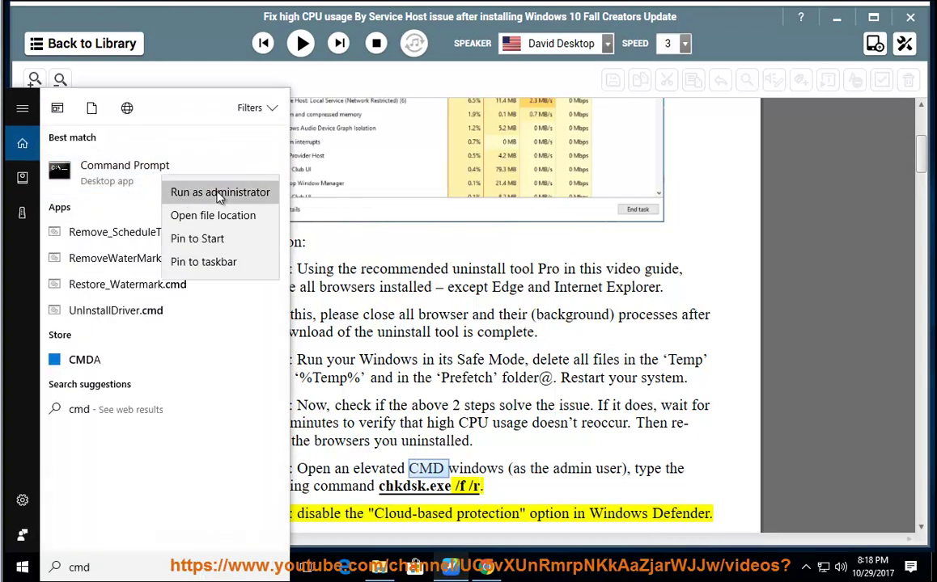
{"action": "left_click", "coordinate": [206, 193]}
{"action": "left_click", "coordinate": [416, 383]}
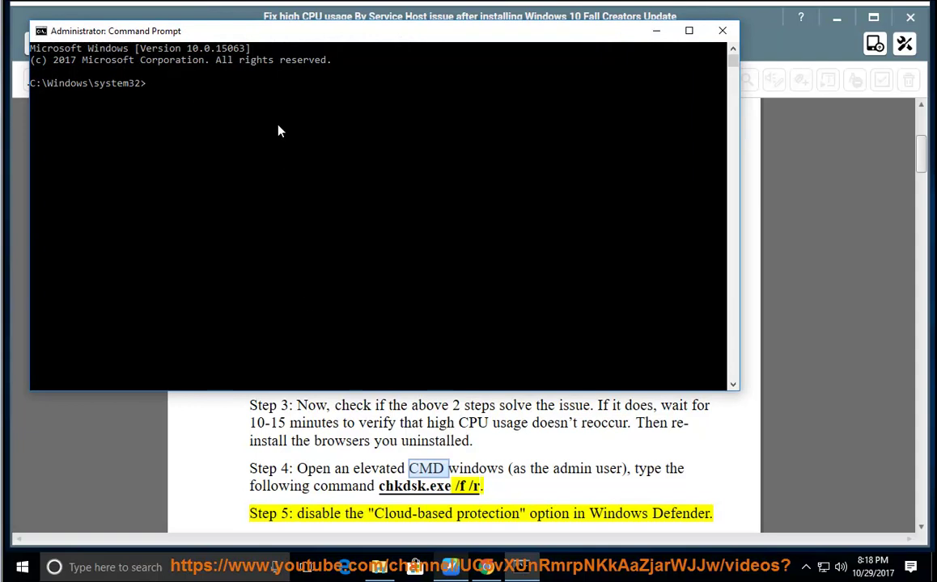
Write "CHKDSK.EXE /F/R PRESS ENTER NOW..." at the command prompt without running it, and minimize the window
{"action": "type", "text": "CHKDSK.EXE /F/"}
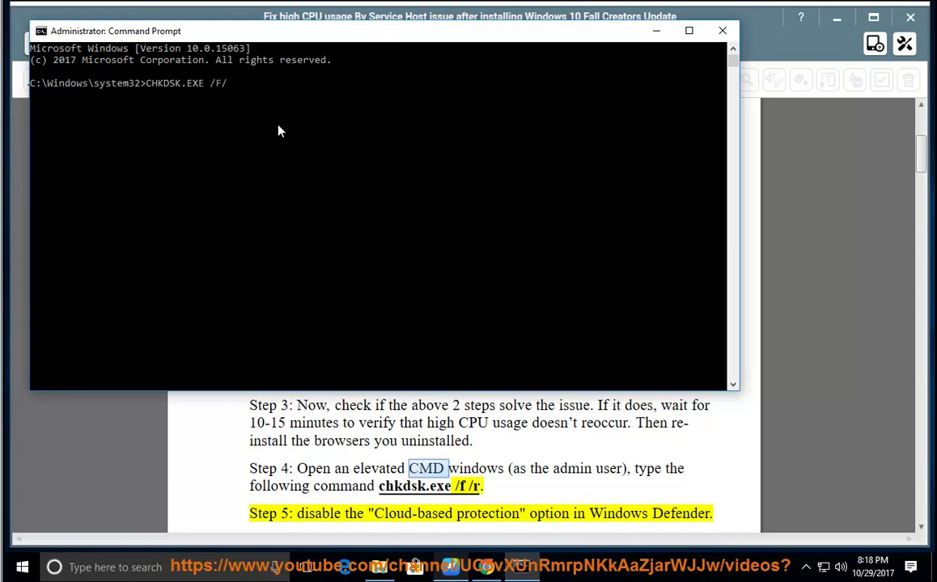
{"action": "type", "text": "R PRESS ENTER NOW..."}
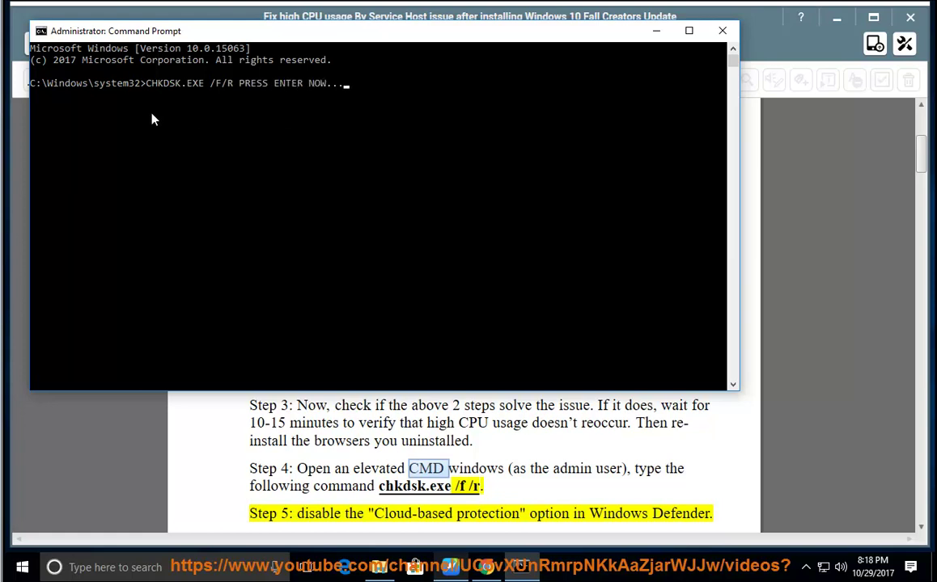
{"action": "left_click_drag", "start_coordinate": [268, 35], "coordinate": [497, 103]}
{"action": "left_click", "coordinate": [885, 99]}
Play the guide's narration up to Step 6, pause it, and highlight the Step 5 instruction about Cloud-based protection
{"action": "left_click", "coordinate": [301, 44]}
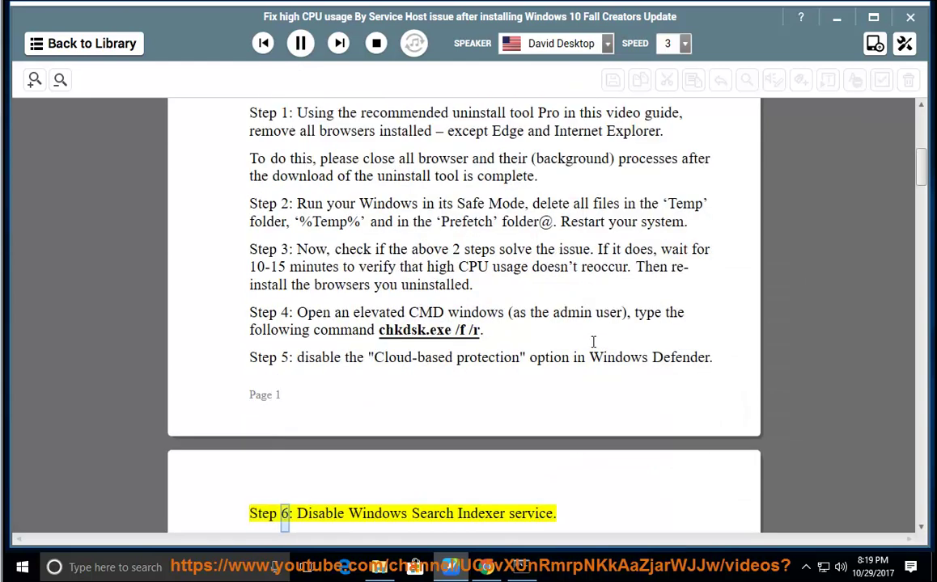
{"action": "left_click", "coordinate": [301, 43]}
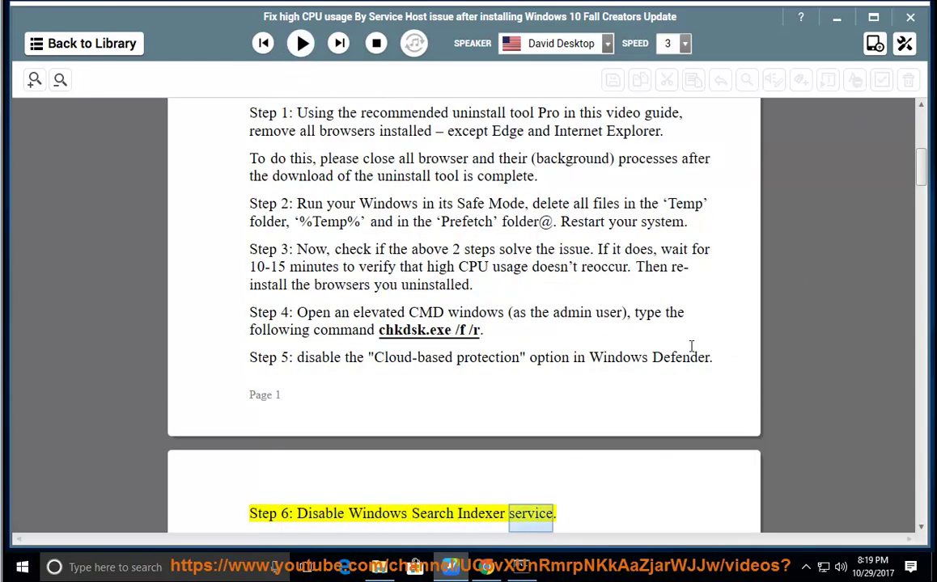
{"action": "left_click_drag", "start_coordinate": [714, 359], "coordinate": [289, 358]}
Open Windows Defender Security Center and display the Virus & threat protection settings with the Cloud-based protection option
{"action": "left_click", "coordinate": [176, 569]}
{"action": "type", "text": "DEFER"}
{"action": "key", "text": "BackSpace"}
{"action": "left_click", "coordinate": [166, 169]}
{"action": "left_click", "coordinate": [131, 354]}
{"action": "left_click", "coordinate": [197, 391]}
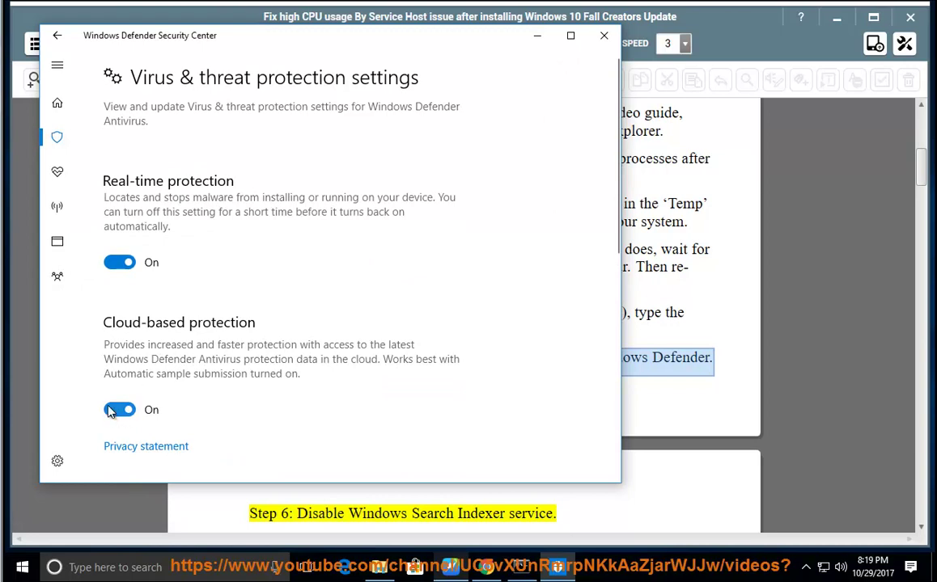
Highlight the guide's Step 6 instruction about the Windows Search Indexer service and close Windows Defender Security Center
{"action": "left_click", "coordinate": [691, 359]}
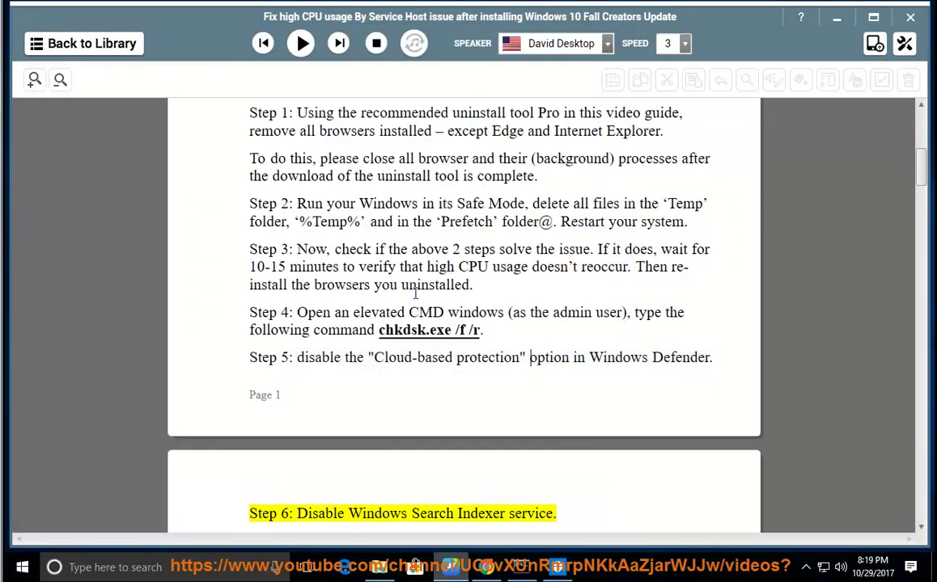
{"action": "scroll", "coordinate": [436, 340], "scroll_direction": "down", "scroll_amount": 1}
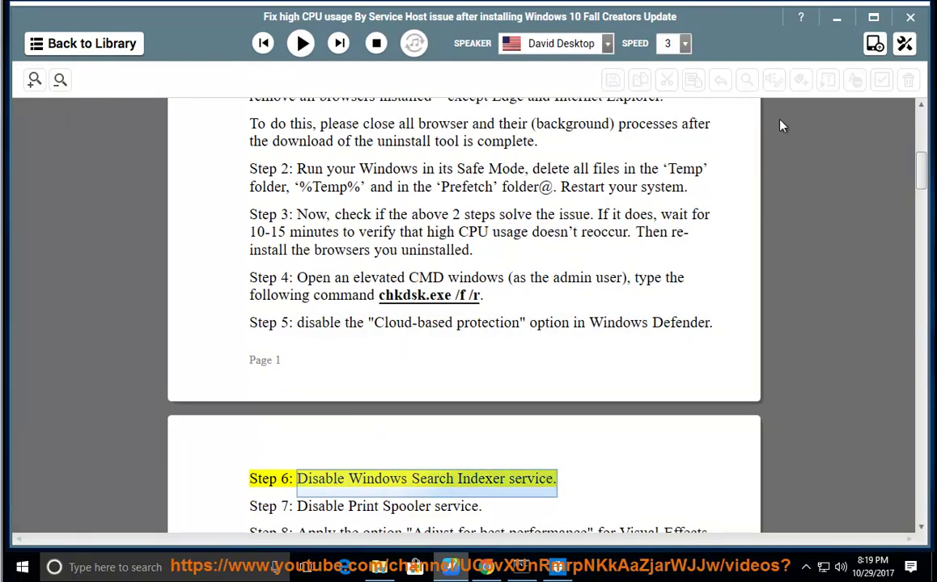
{"action": "left_click", "coordinate": [836, 17]}
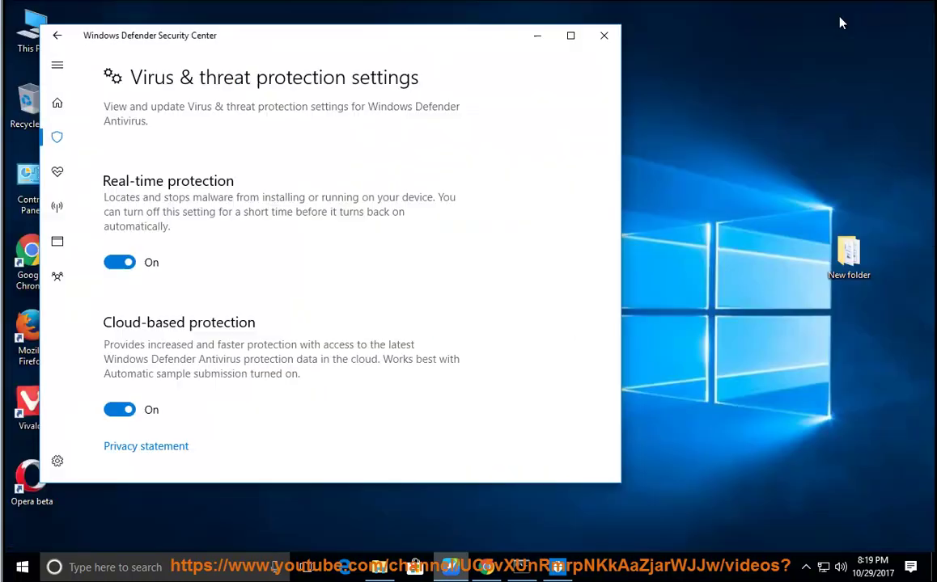
{"action": "left_click", "coordinate": [603, 35]}
Open Computer Management from This PC and display the Services list under Services and Applications
{"action": "right_click", "coordinate": [42, 46]}
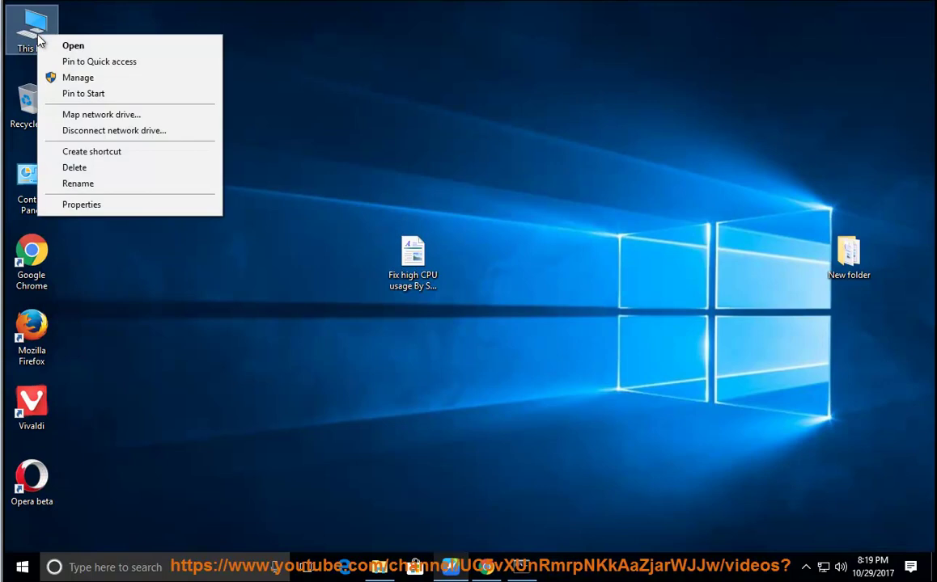
{"action": "left_click", "coordinate": [105, 77]}
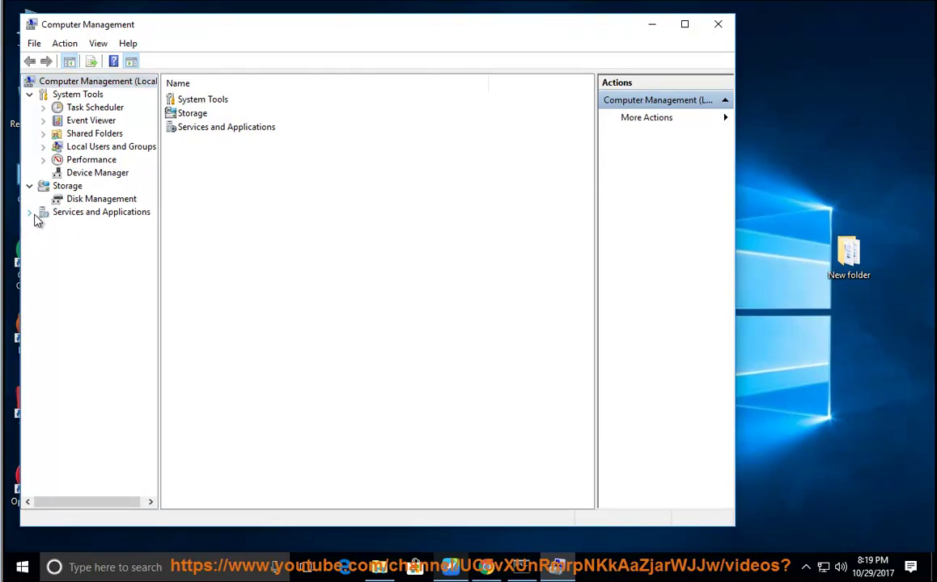
{"action": "left_click", "coordinate": [32, 212]}
{"action": "left_click", "coordinate": [81, 225]}
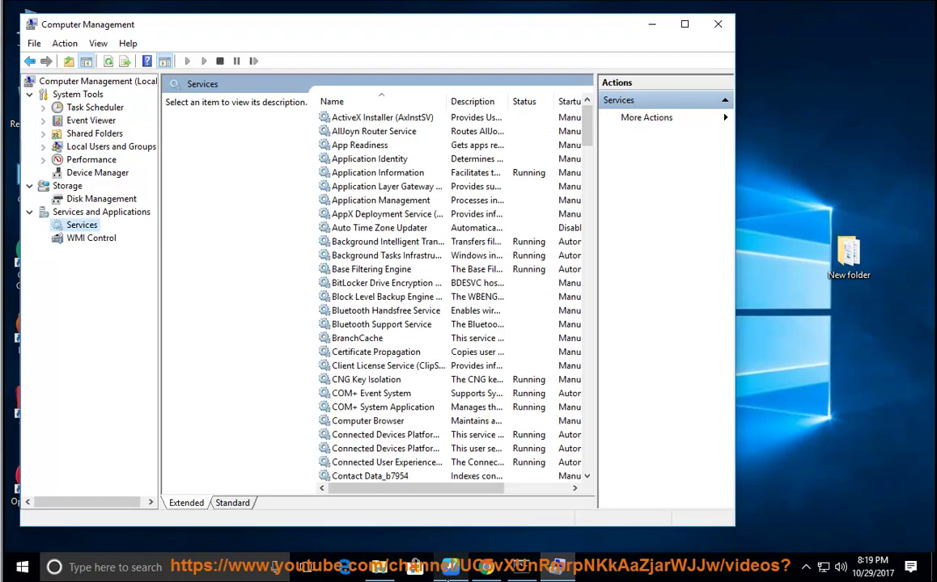
Find and select the Windows Search service in the Services list, checking its name against the guide's Step 6
{"action": "left_click", "coordinate": [448, 576]}
{"action": "left_click", "coordinate": [448, 576]}
{"action": "left_click", "coordinate": [369, 355]}
{"action": "type", "text": "we"}
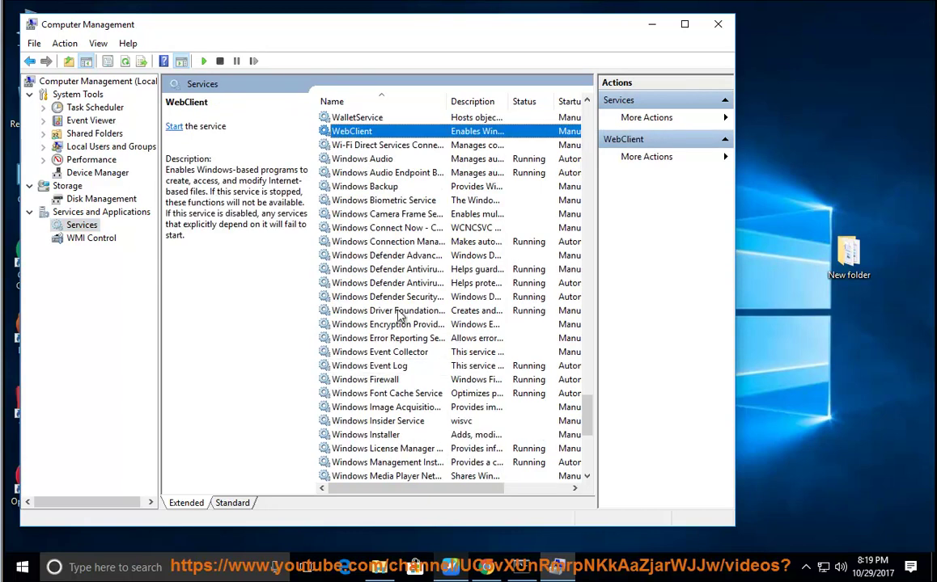
{"action": "scroll", "coordinate": [402, 273], "scroll_direction": "down", "scroll_amount": 5}
{"action": "left_click", "coordinate": [383, 368]}
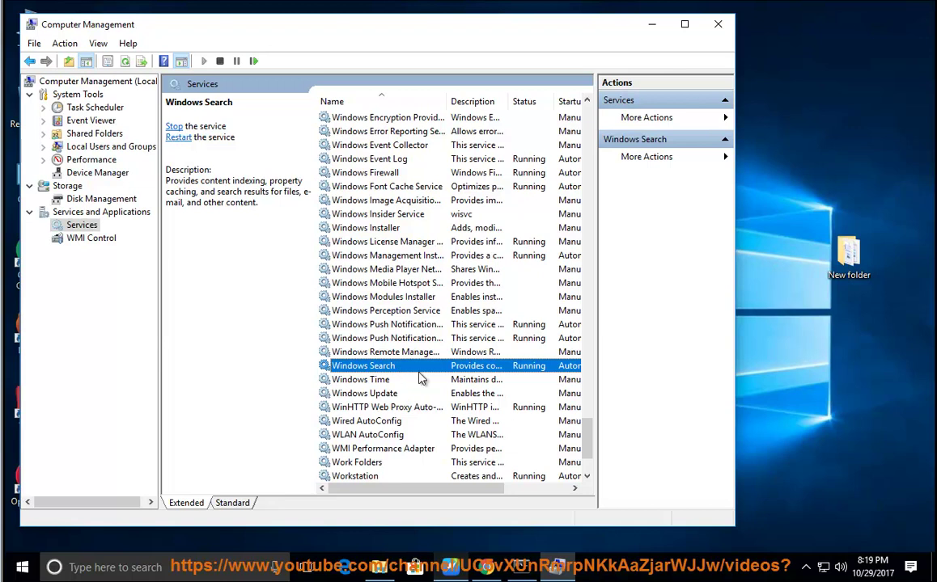
{"action": "left_click", "coordinate": [450, 570]}
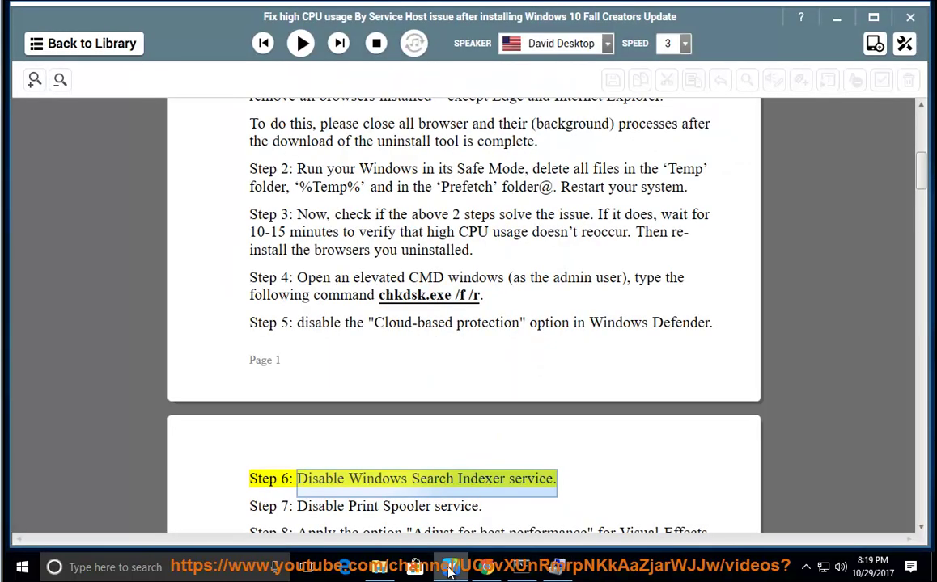
{"action": "left_click", "coordinate": [450, 569]}
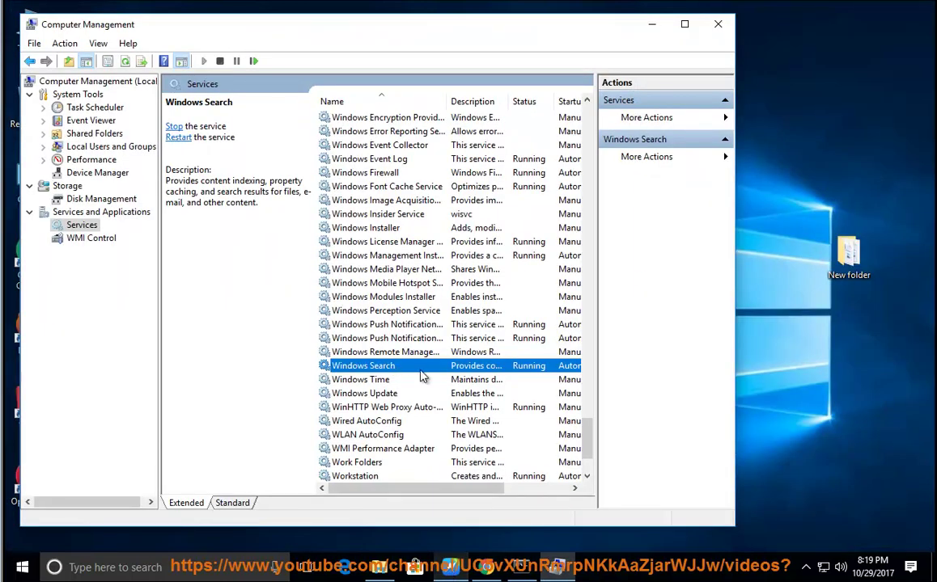
Return to the guide, read on aloud past Step 6, and highlight Step 7's "Print Spooler service" text
{"action": "scroll", "coordinate": [417, 404], "scroll_direction": "up", "scroll_amount": 1}
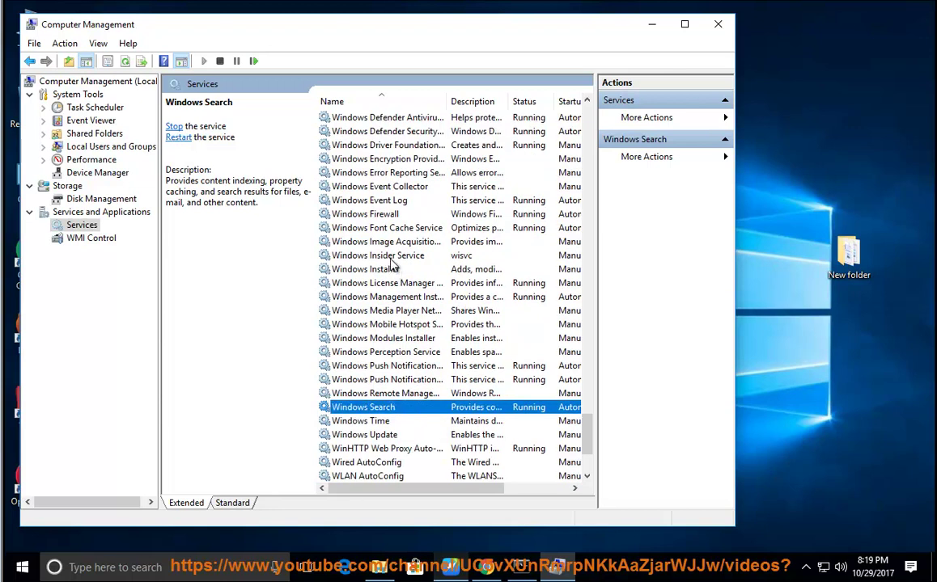
{"action": "left_click", "coordinate": [451, 569]}
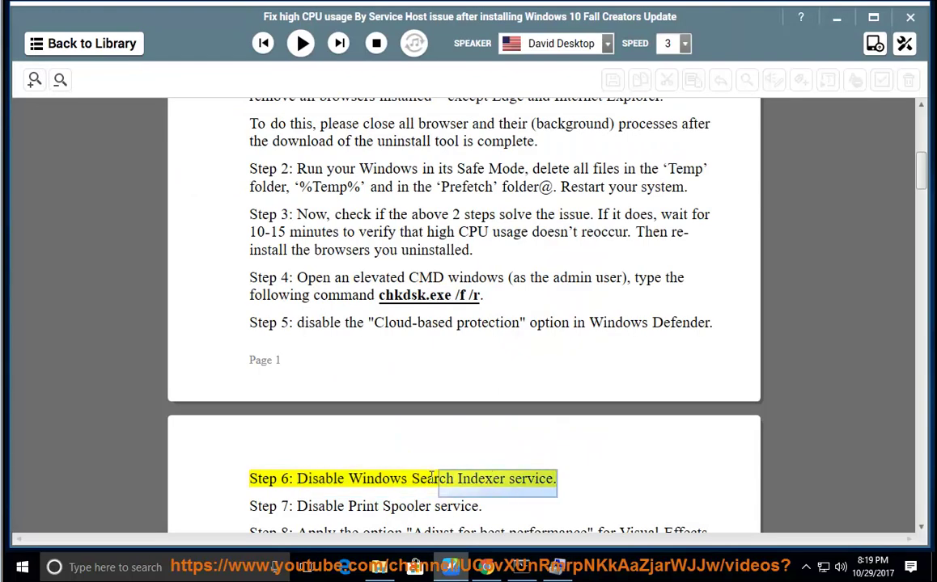
{"action": "left_click", "coordinate": [445, 479]}
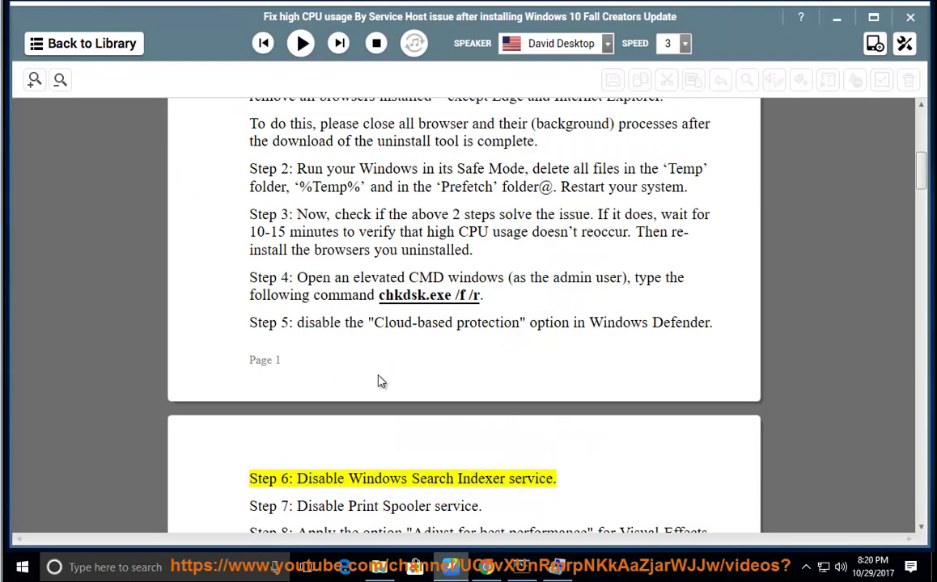
{"action": "key", "text": "ctrl+space"}
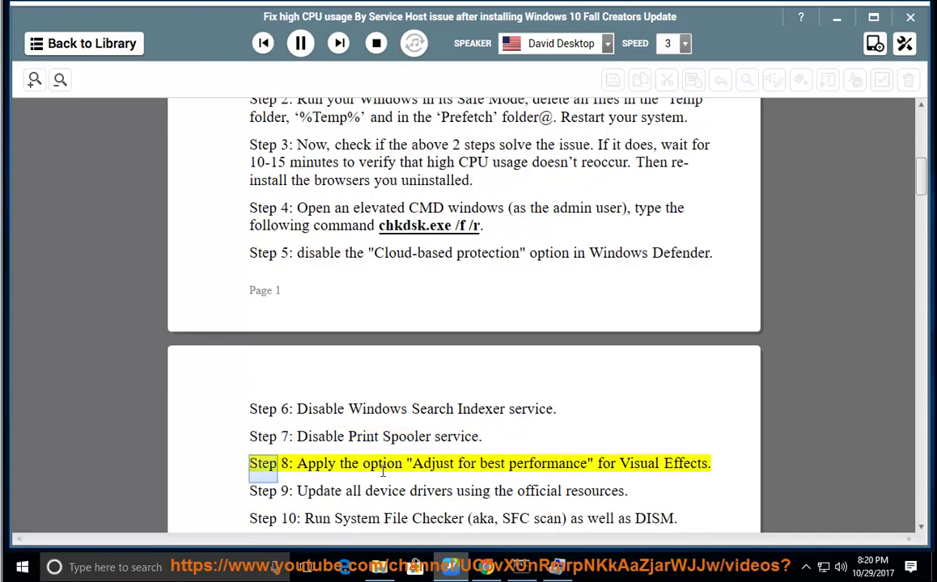
{"action": "left_click", "coordinate": [301, 44]}
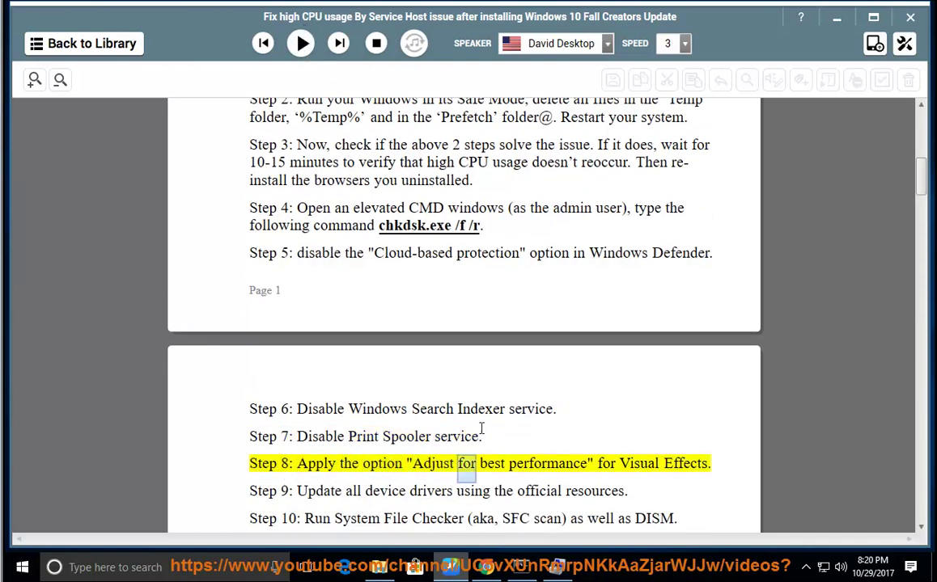
{"action": "left_click_drag", "start_coordinate": [484, 437], "coordinate": [345, 438]}
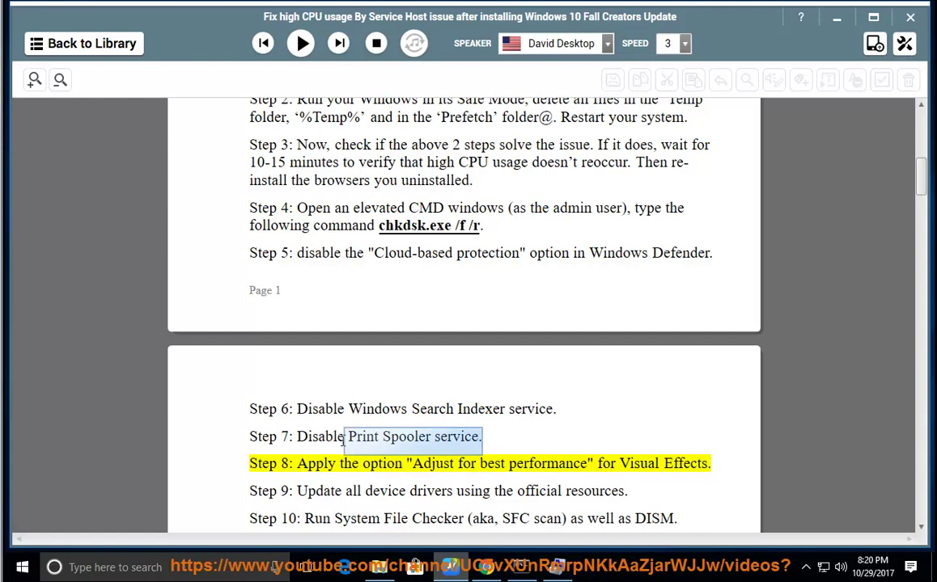
Open the Print Spooler service's properties in Computer Management, choose the Disabled startup type, and cancel the dialog
{"action": "left_click", "coordinate": [459, 569]}
{"action": "key", "text": "p"}
{"action": "left_click", "coordinate": [348, 272]}
{"action": "double_click", "coordinate": [346, 273]}
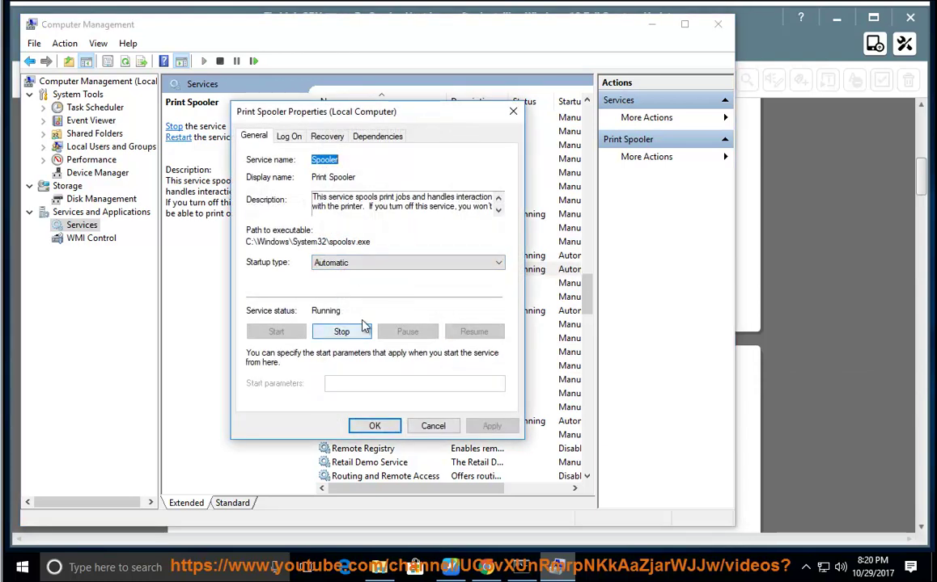
{"action": "left_click", "coordinate": [347, 263]}
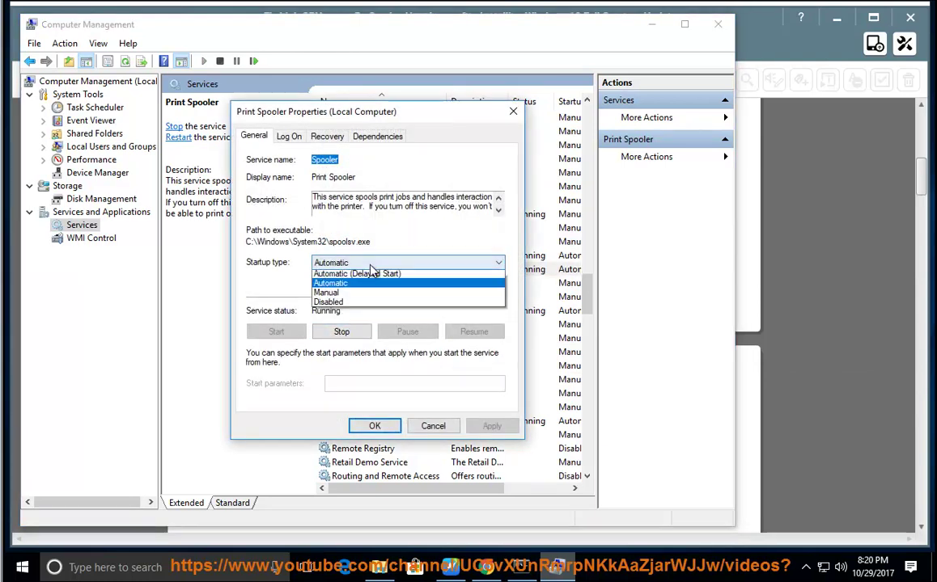
{"action": "left_click", "coordinate": [358, 309]}
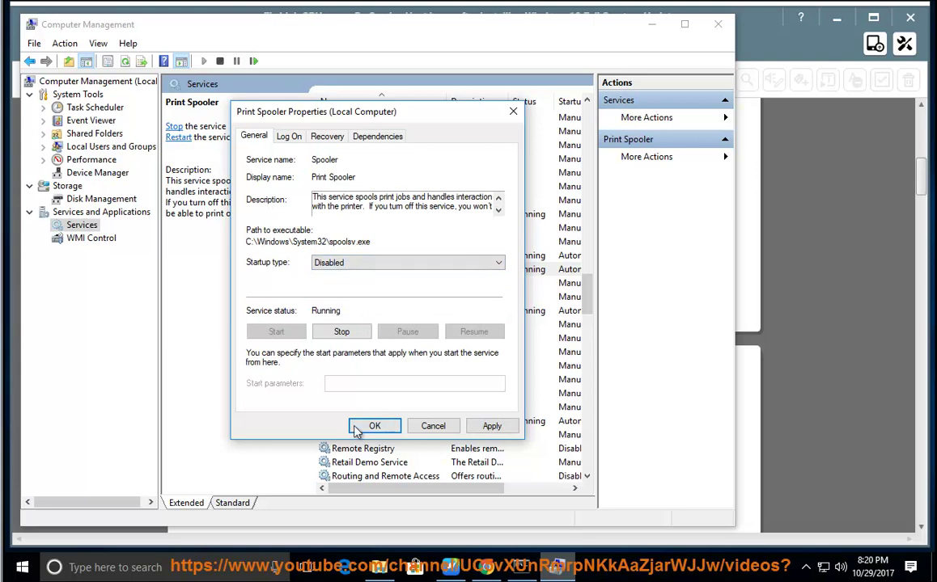
{"action": "left_click", "coordinate": [442, 429]}
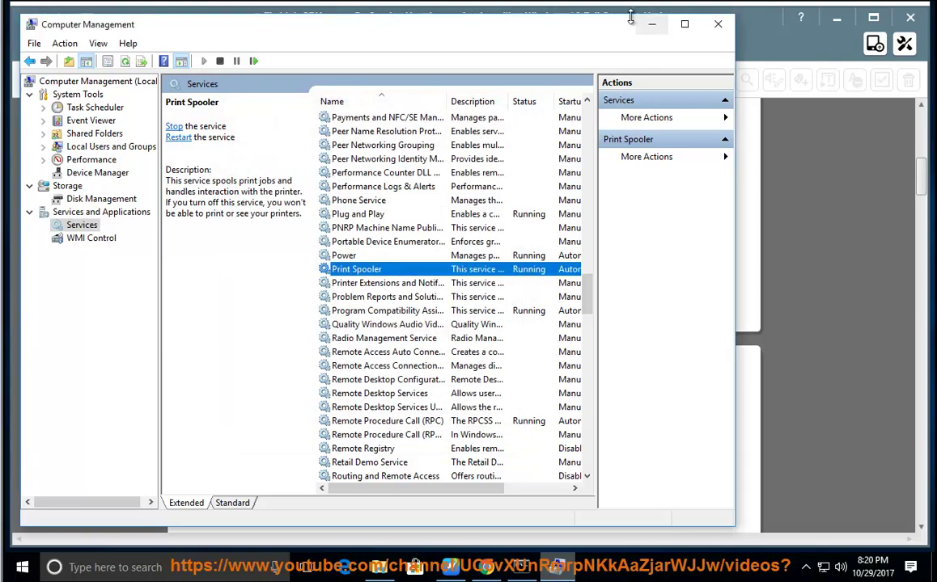
Minimize Computer Management, have the guide's Step 8 read aloud, highlight that instruction, and minimize the guide
{"action": "left_click", "coordinate": [651, 24]}
{"action": "left_click", "coordinate": [447, 437]}
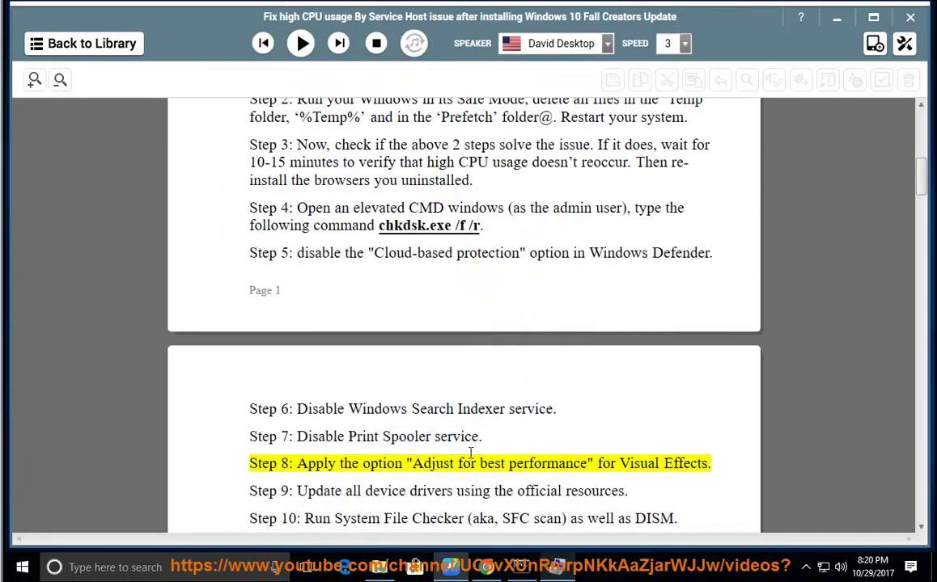
{"action": "left_click", "coordinate": [300, 43]}
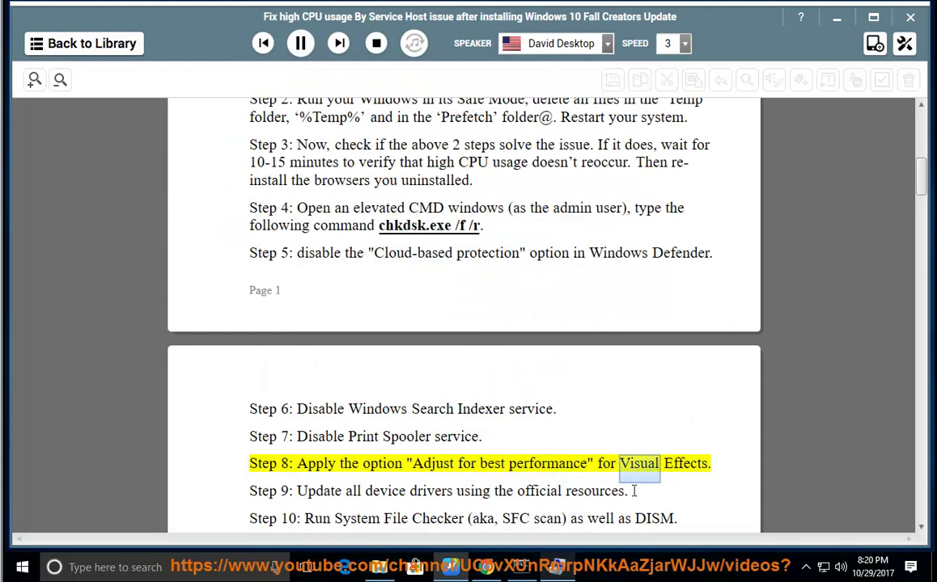
{"action": "left_click", "coordinate": [300, 43]}
{"action": "left_click_drag", "start_coordinate": [714, 462], "coordinate": [242, 462]}
{"action": "left_click", "coordinate": [836, 17]}
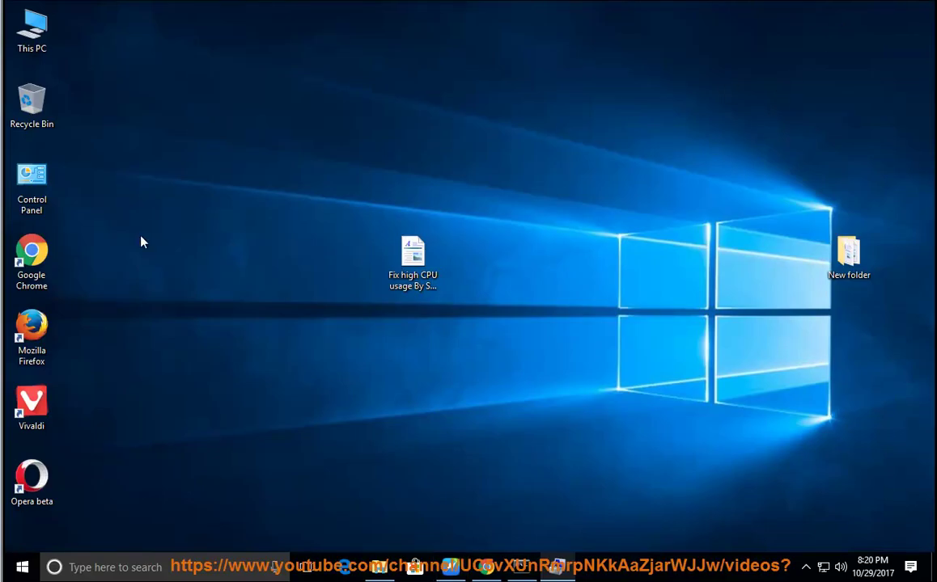
Open Performance Options from This PC's advanced system settings and select "Adjust for best performance" for Visual Effects
{"action": "right_click", "coordinate": [33, 29]}
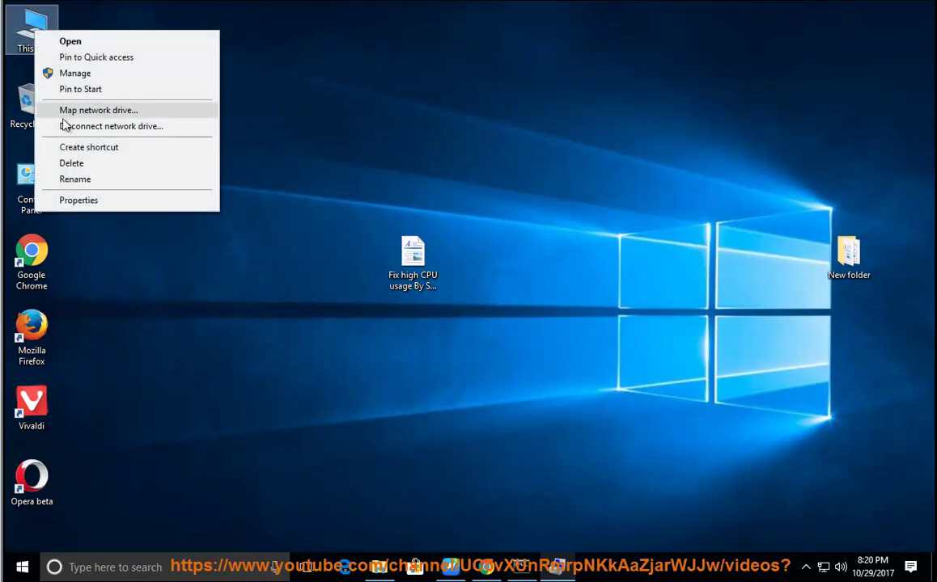
{"action": "left_click", "coordinate": [130, 201]}
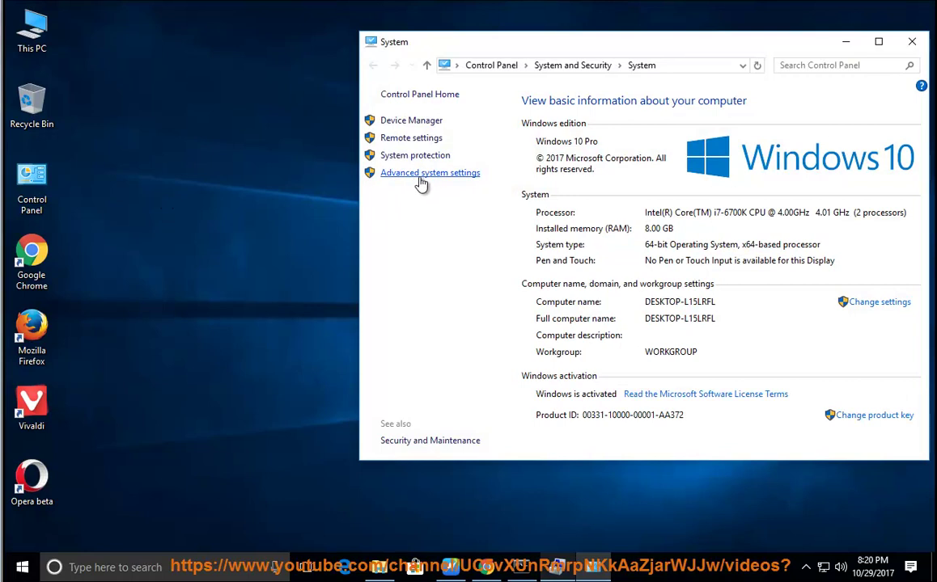
{"action": "left_click", "coordinate": [420, 179]}
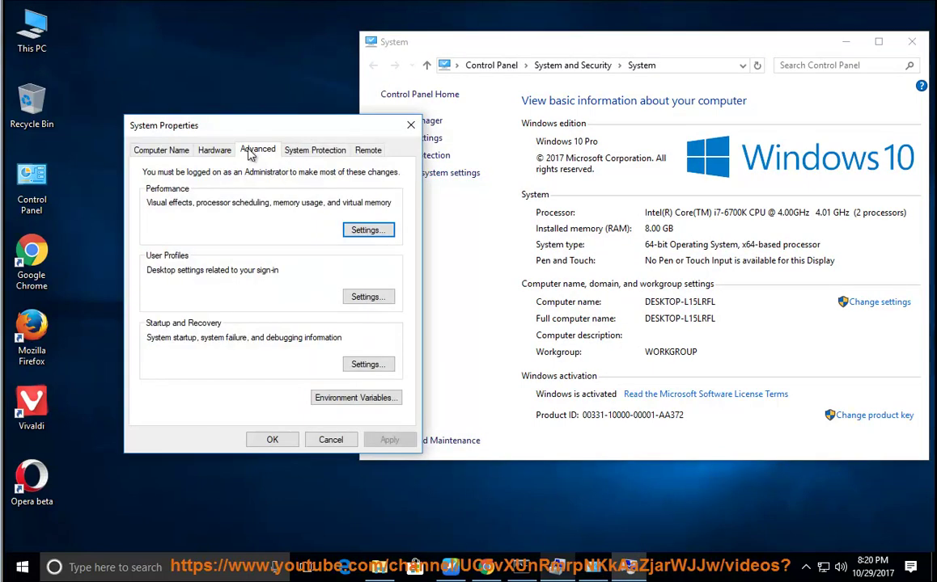
{"action": "left_click", "coordinate": [362, 231]}
{"action": "left_click_drag", "start_coordinate": [329, 123], "coordinate": [625, 125]}
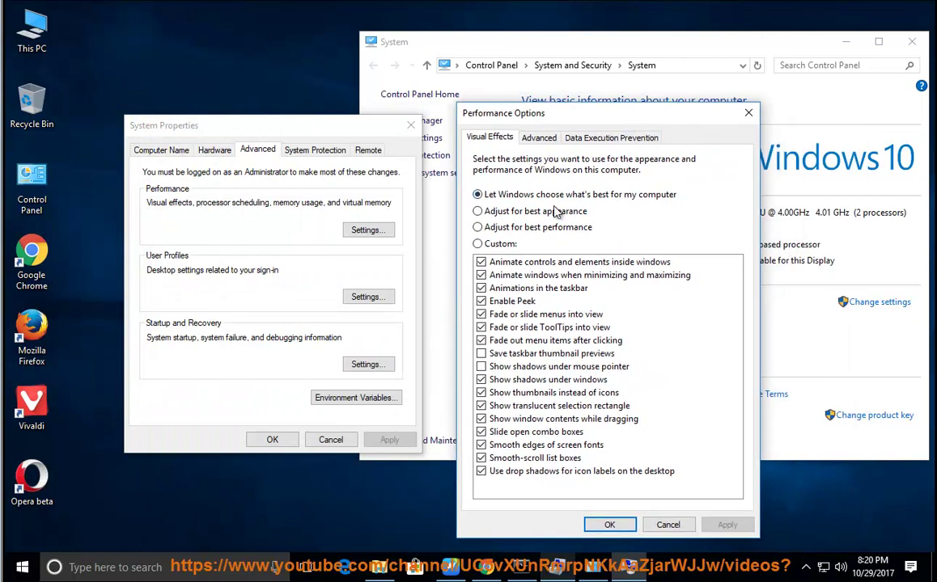
{"action": "left_click", "coordinate": [535, 211]}
{"action": "left_click", "coordinate": [513, 230]}
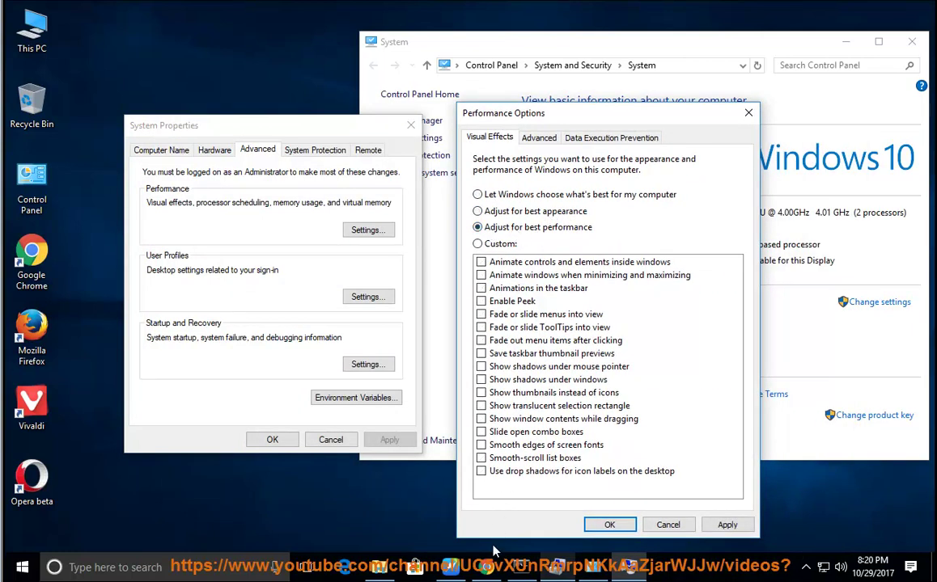
Check the Visual Effects choice against the guide's Step 8, then cancel Performance Options and System Properties and close the System window
{"action": "left_click", "coordinate": [450, 566]}
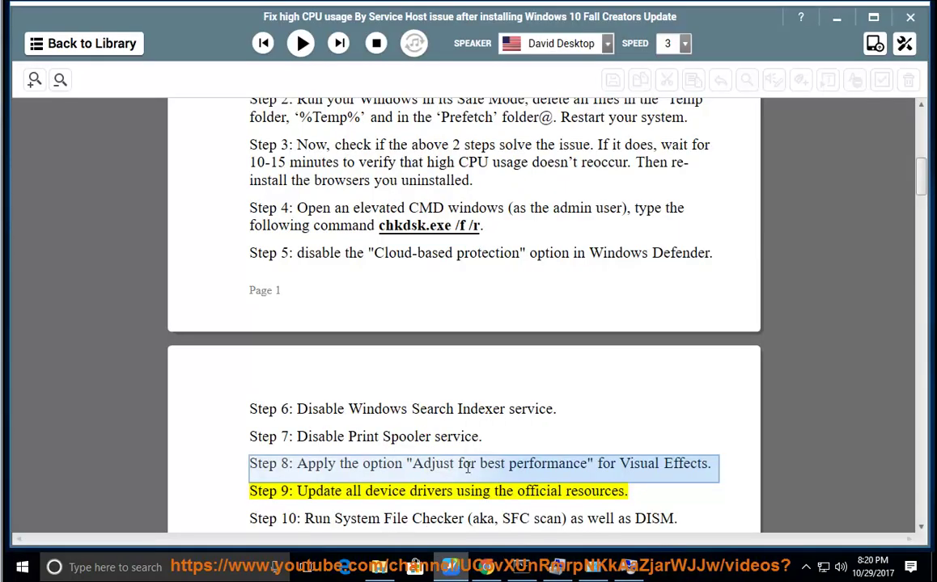
{"action": "left_click_drag", "start_coordinate": [508, 466], "coordinate": [582, 465]}
{"action": "left_click", "coordinate": [836, 15]}
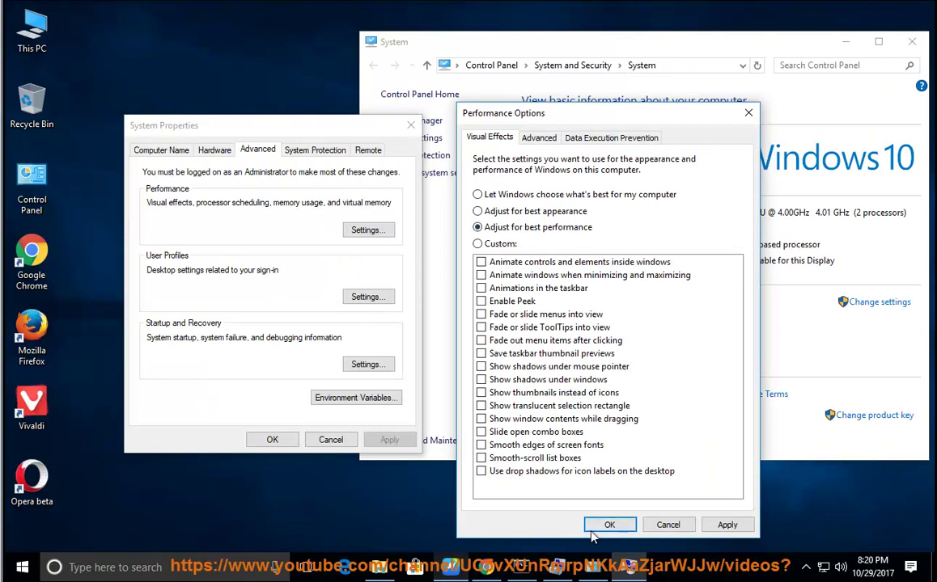
{"action": "left_click", "coordinate": [668, 524]}
{"action": "left_click", "coordinate": [350, 444]}
{"action": "left_click", "coordinate": [911, 40]}
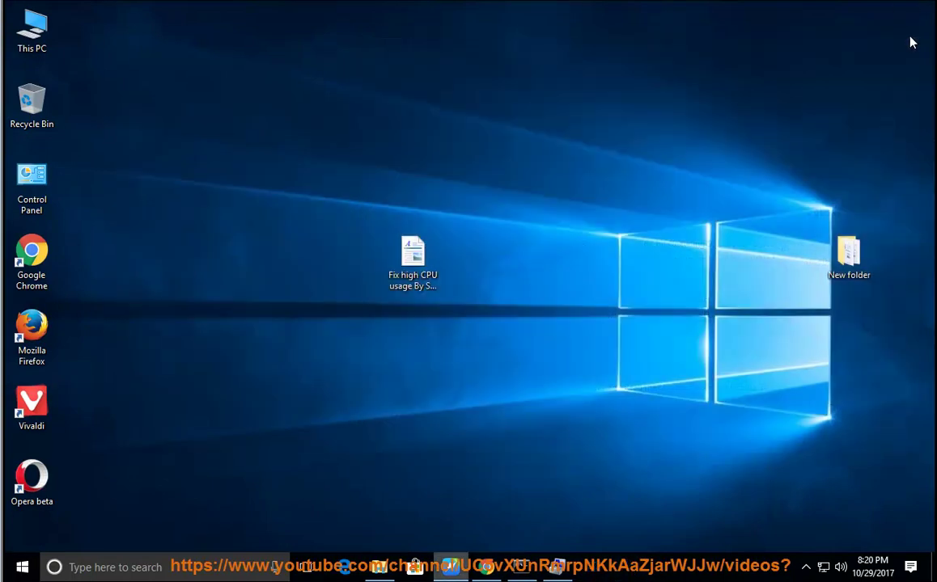
Bring up the guide, highlight Step 9's instruction about updating all device drivers, and minimize the guide
{"action": "left_click", "coordinate": [449, 566]}
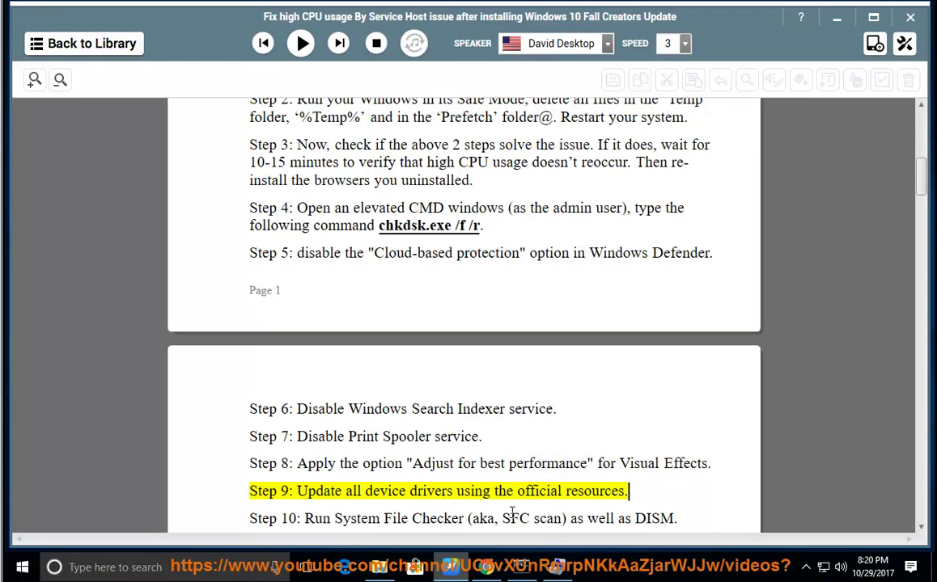
{"action": "left_click_drag", "start_coordinate": [651, 499], "coordinate": [322, 495]}
{"action": "left_click", "coordinate": [834, 17]}
Display Device Manager in Computer Management and show the driver options for the VMware SVGA 3D display adapter
{"action": "right_click", "coordinate": [33, 29]}
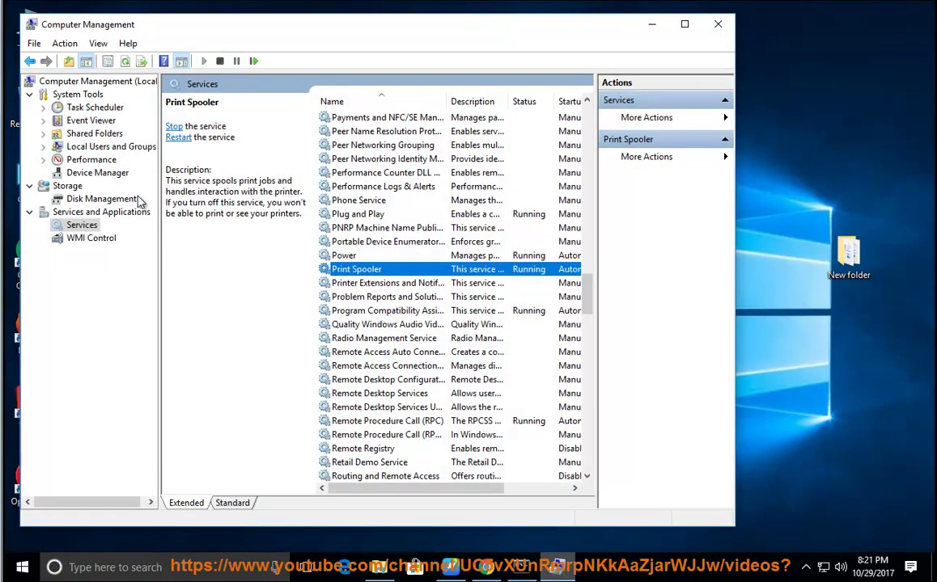
{"action": "left_click", "coordinate": [96, 173]}
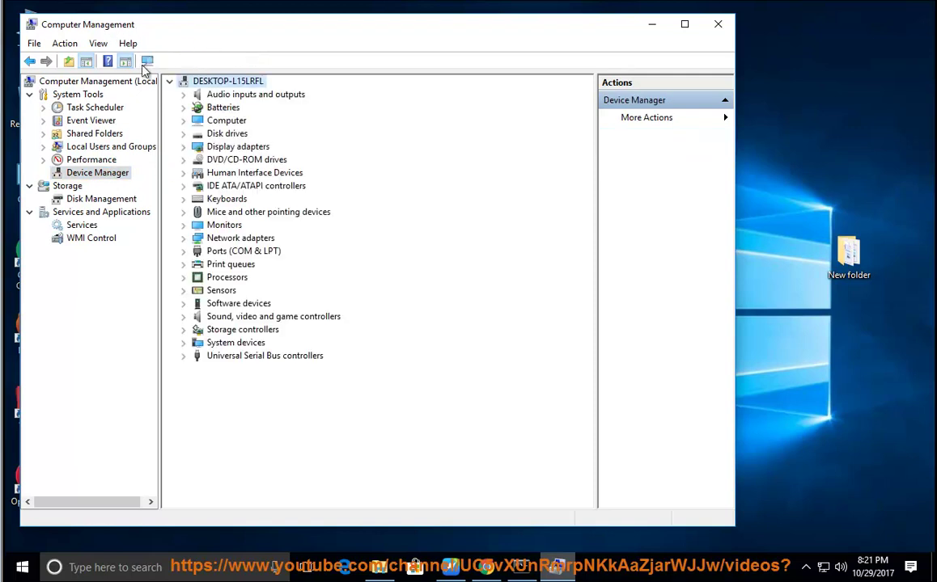
{"action": "left_click", "coordinate": [184, 148]}
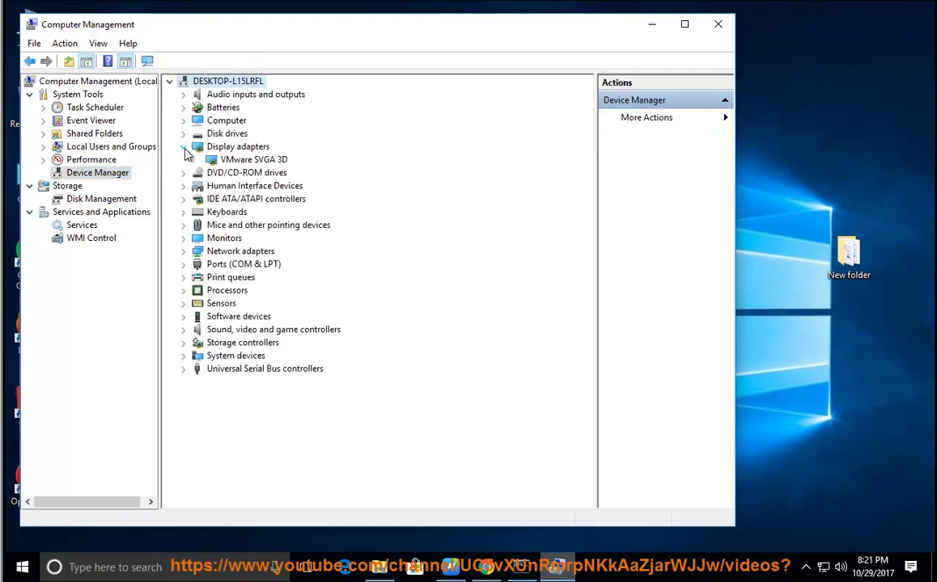
{"action": "right_click", "coordinate": [263, 161]}
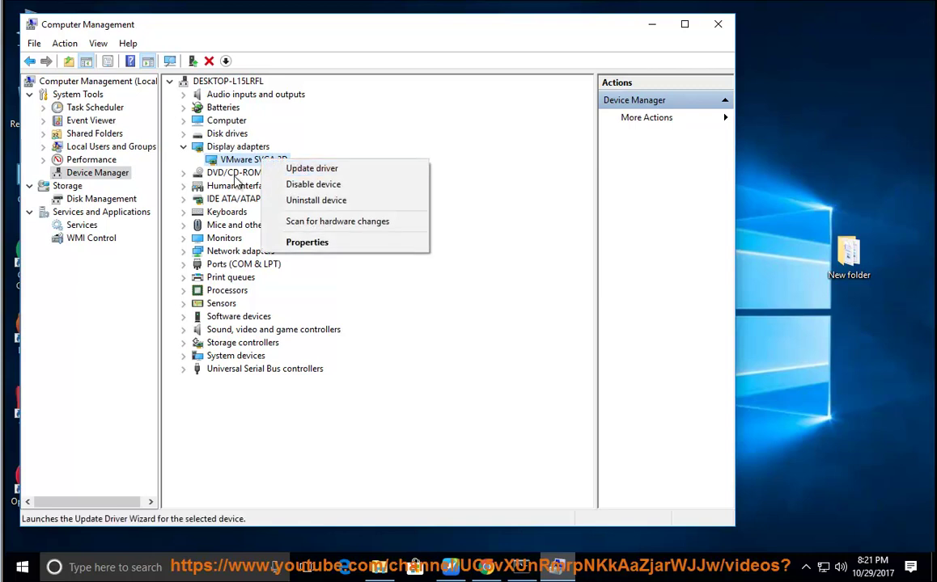
Expand Monitors and Network adapters in Device Manager and show the available options for the device under each
{"action": "left_click", "coordinate": [182, 238]}
{"action": "left_click", "coordinate": [258, 251]}
{"action": "right_click", "coordinate": [261, 253]}
{"action": "left_click", "coordinate": [201, 266]}
{"action": "left_click", "coordinate": [183, 264]}
{"action": "left_click", "coordinate": [267, 278]}
{"action": "right_click", "coordinate": [267, 279]}
{"action": "left_click", "coordinate": [234, 290]}
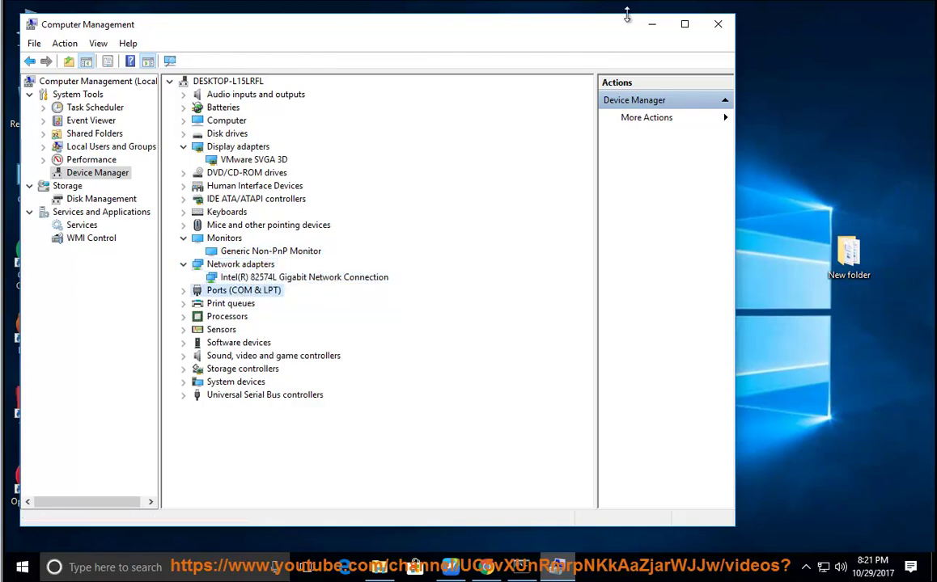
Minimize Computer Management and resume reading the guide aloud, following Step 10's SFC and DISM commands and the steps after it
{"action": "left_click", "coordinate": [651, 23]}
{"action": "left_click", "coordinate": [450, 566]}
{"action": "left_click", "coordinate": [301, 43]}
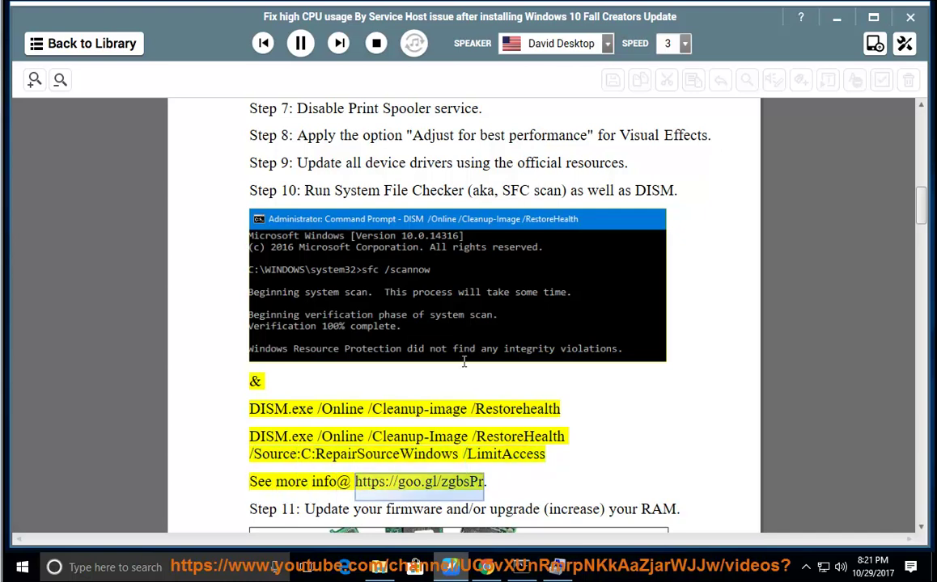
{"action": "scroll", "coordinate": [522, 335], "scroll_direction": "down", "scroll_amount": 3}
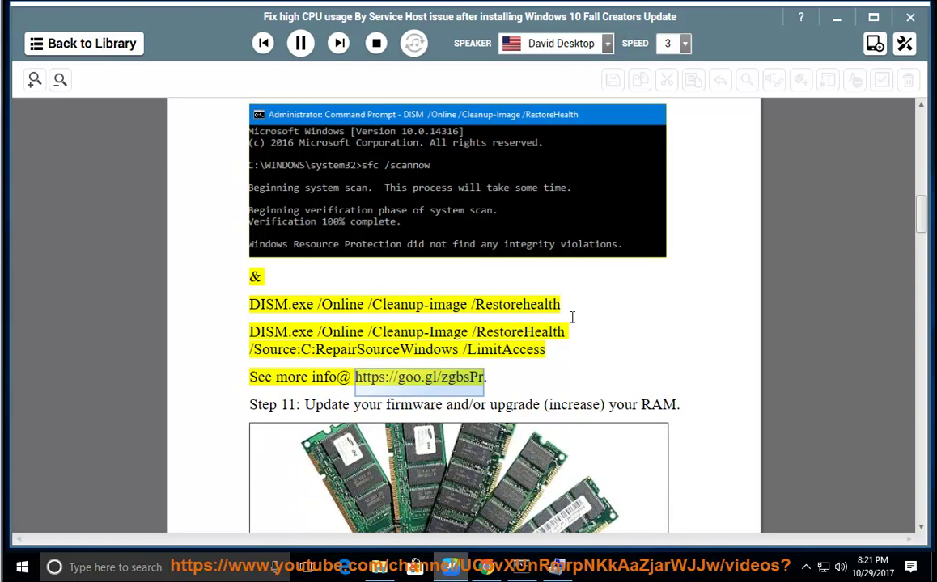
{"action": "scroll", "coordinate": [572, 317], "scroll_direction": "down", "scroll_amount": 2}
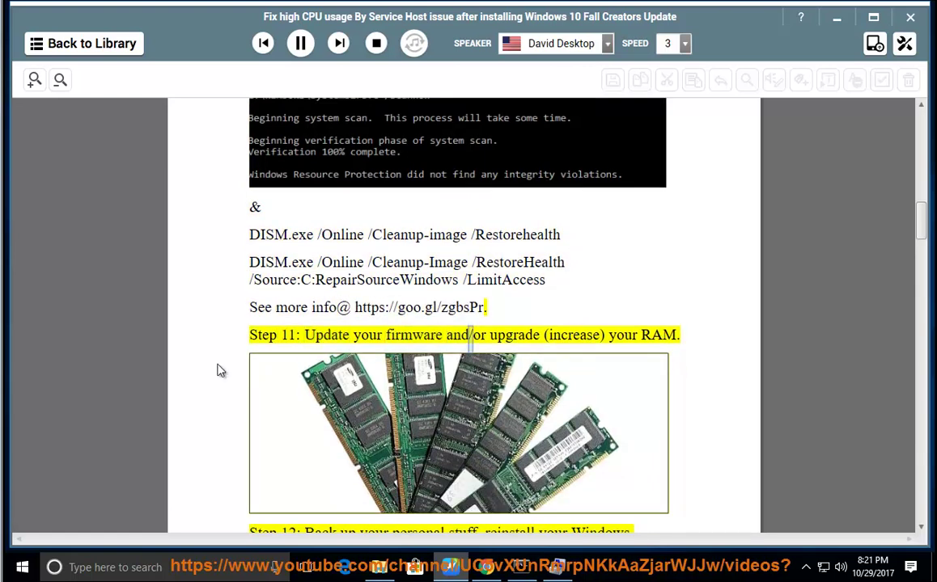
{"action": "scroll", "coordinate": [463, 426], "scroll_direction": "down", "scroll_amount": 2}
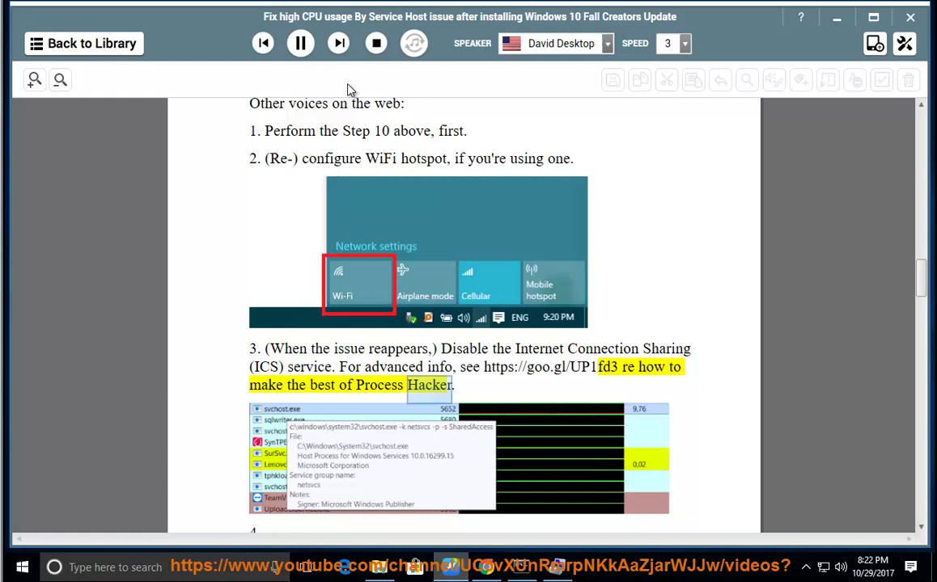
Mark "ICS" in the guide's third web tip and display Computer Management's Services list beside it at the entries starting with I
{"action": "left_click", "coordinate": [275, 347]}
{"action": "left_click", "coordinate": [557, 571]}
{"action": "left_click", "coordinate": [77, 226]}
{"action": "left_click_drag", "start_coordinate": [275, 25], "coordinate": [674, 49]}
{"action": "left_click", "coordinate": [772, 321]}
{"action": "key", "text": "i"}
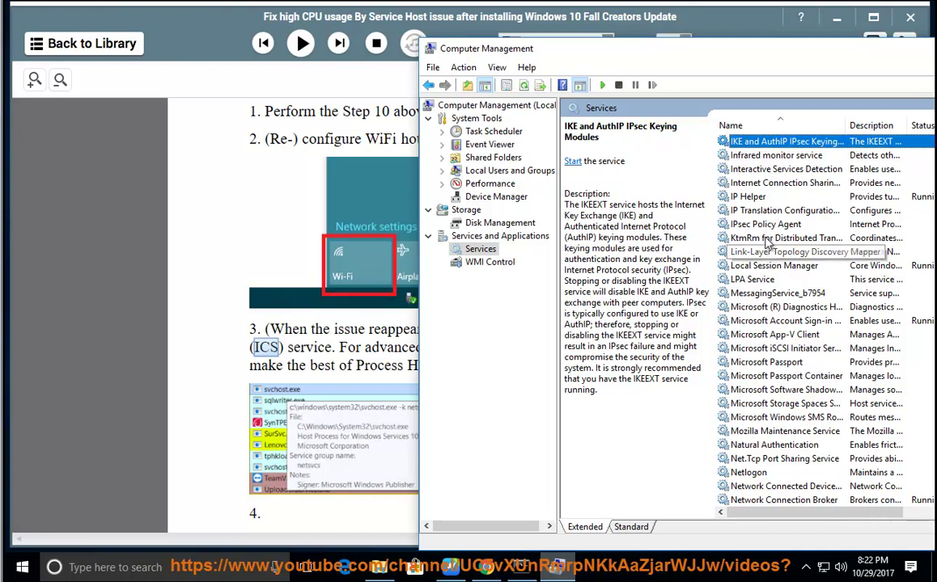
Reposition Computer Management over the guide and open the properties of the Internet Connection Sharing (ICS) service
{"action": "left_click", "coordinate": [764, 224]}
{"action": "left_click", "coordinate": [764, 198]}
{"action": "left_click", "coordinate": [760, 184]}
{"action": "left_click", "coordinate": [757, 172]}
{"action": "left_click_drag", "start_coordinate": [645, 53], "coordinate": [459, 126]}
{"action": "scroll", "coordinate": [534, 303], "scroll_direction": "up", "scroll_amount": 3}
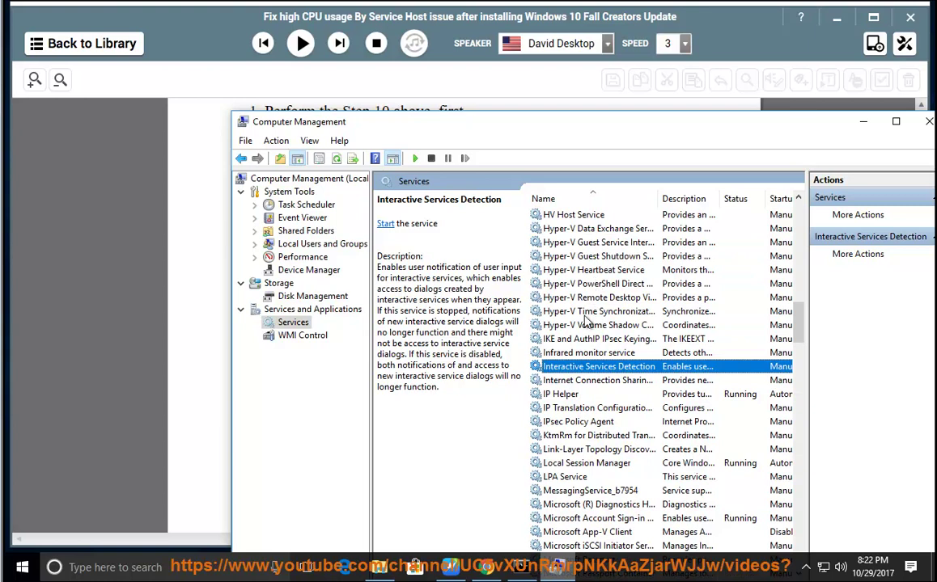
{"action": "left_click", "coordinate": [588, 382]}
{"action": "double_click", "coordinate": [588, 382]}
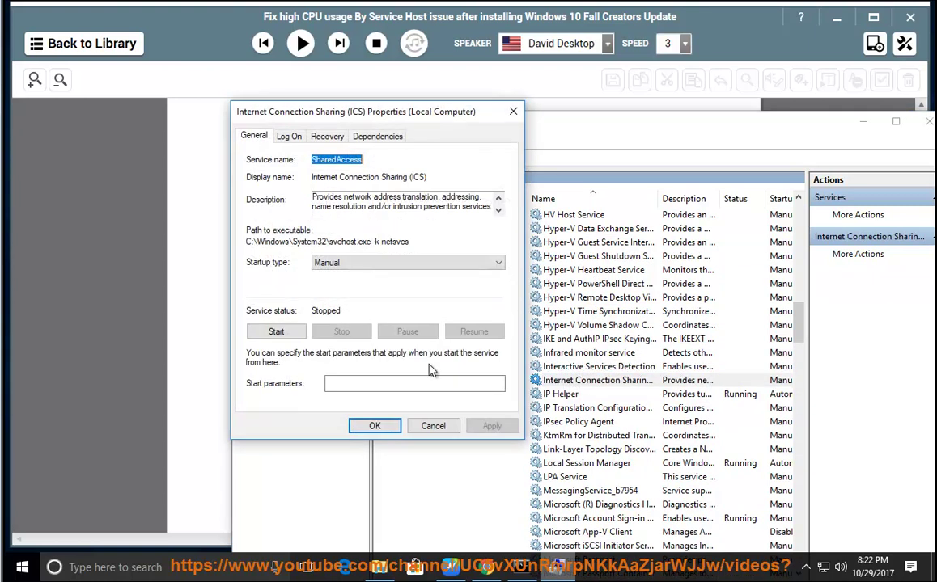
Choose Disabled as the Internet Connection Sharing (ICS) service's startup type and close its properties
{"action": "left_click", "coordinate": [348, 267]}
{"action": "left_click", "coordinate": [332, 305]}
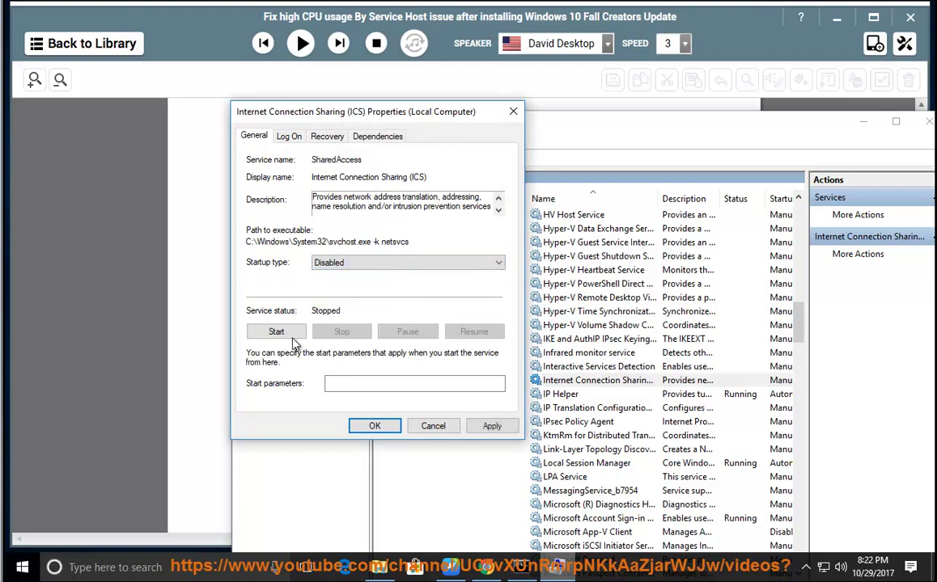
{"action": "left_click", "coordinate": [374, 426]}
Put Computer Management away, resume reading the guide aloud up to tip 4.1, and mark that tip's text
{"action": "left_click", "coordinate": [926, 122]}
{"action": "left_click", "coordinate": [301, 43]}
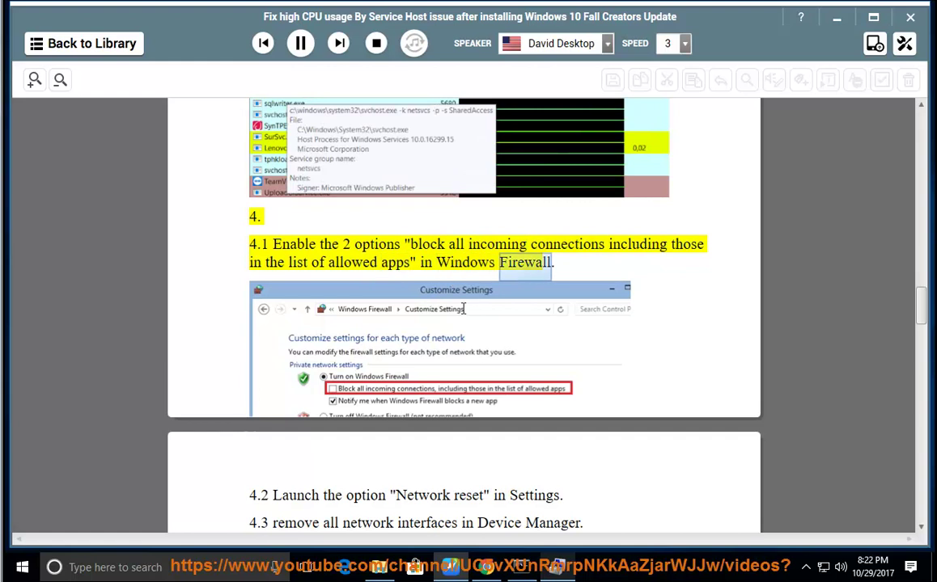
{"action": "left_click", "coordinate": [299, 45]}
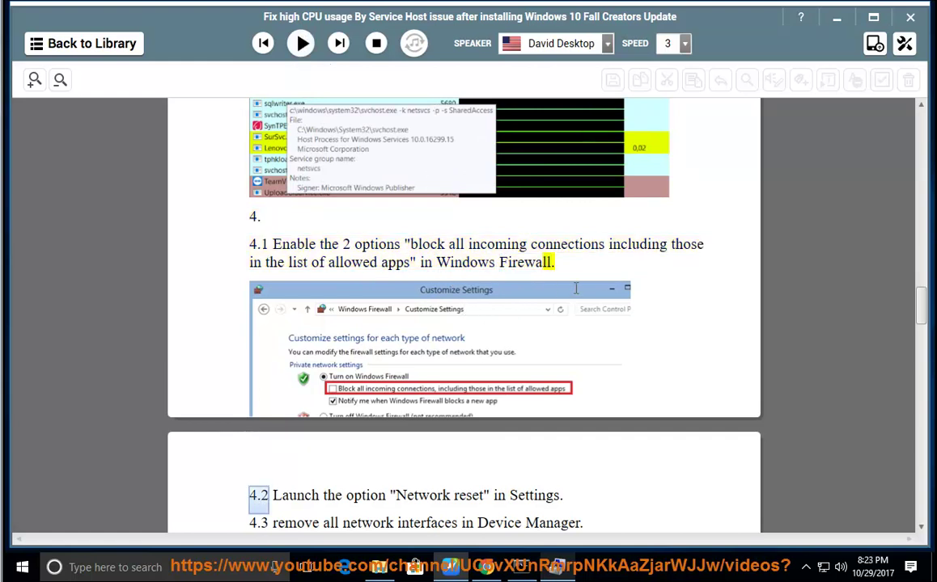
{"action": "left_click_drag", "start_coordinate": [554, 262], "coordinate": [272, 244]}
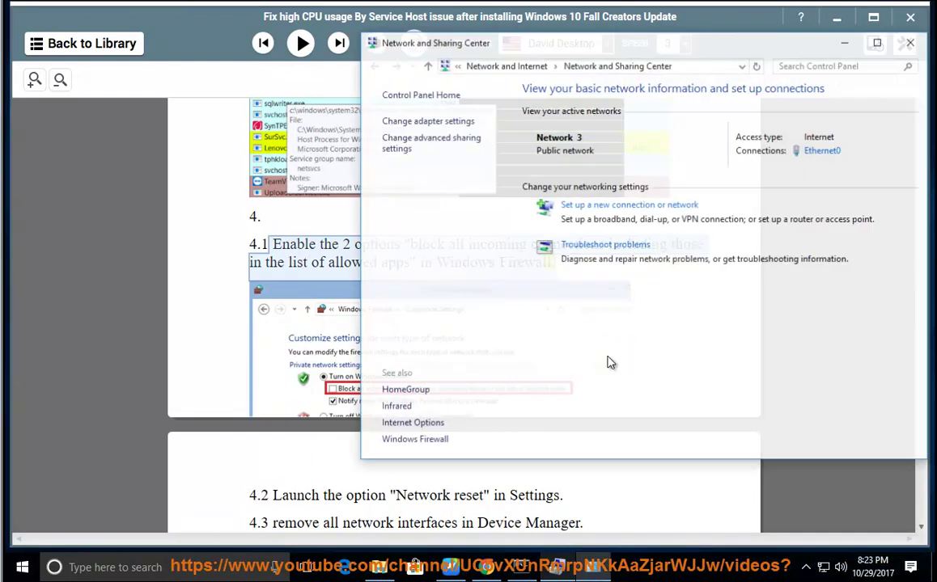
Go from Network and Sharing Center to Windows Firewall and briefly view its advanced settings
{"action": "left_click", "coordinate": [446, 95]}
{"action": "left_click", "coordinate": [502, 143]}
{"action": "left_click", "coordinate": [532, 173]}
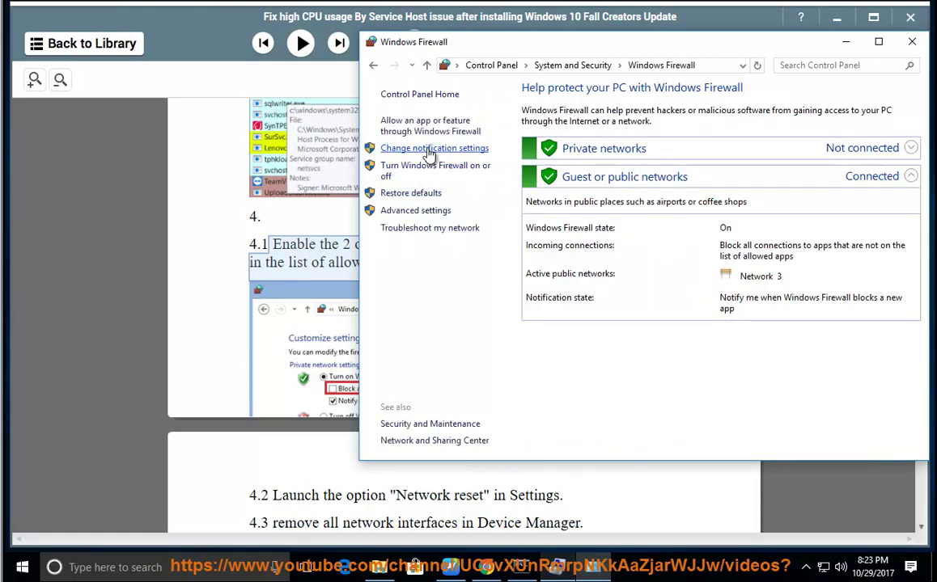
{"action": "left_click", "coordinate": [430, 215]}
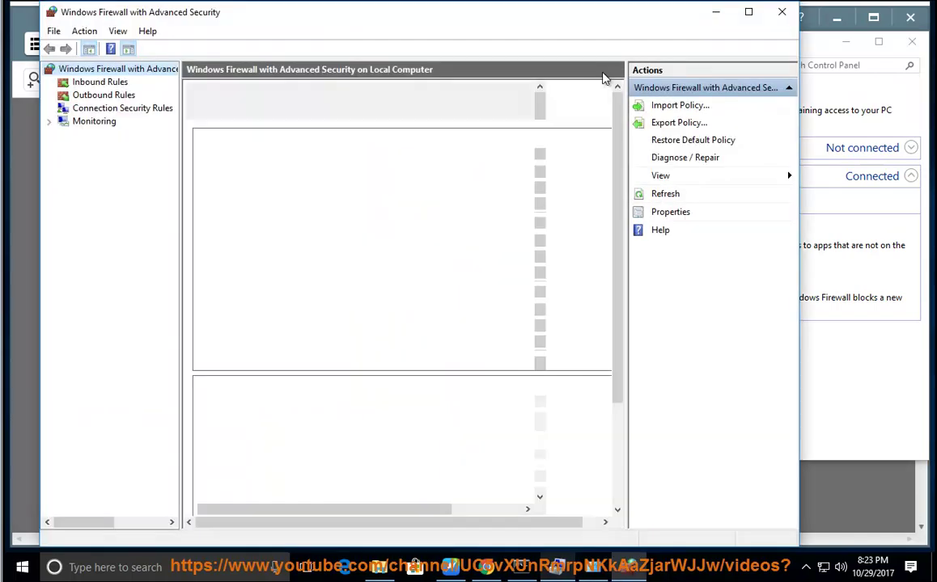
{"action": "left_click", "coordinate": [783, 16]}
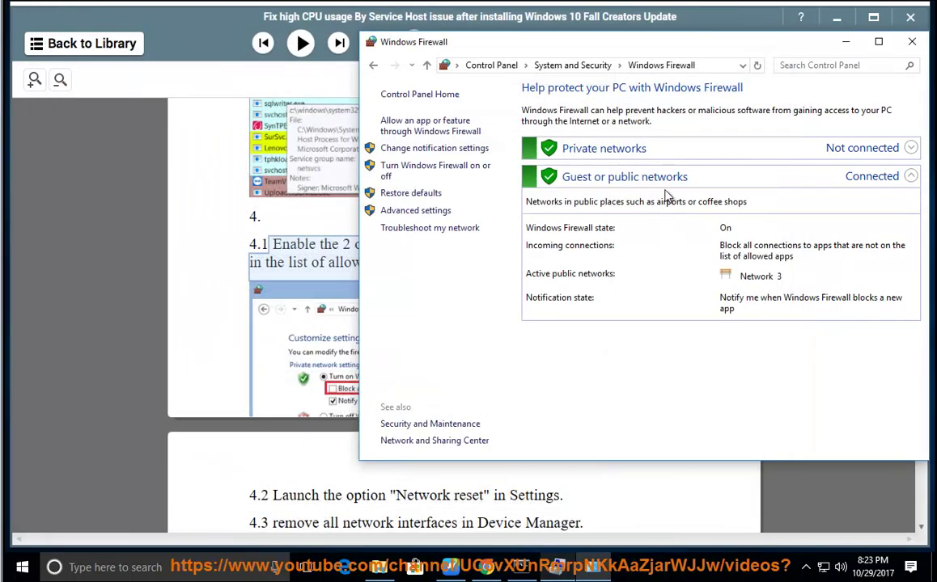
Show the private network option to block all incoming connections in the firewall's Customize Settings, cancel, and put the window away
{"action": "left_click", "coordinate": [434, 169]}
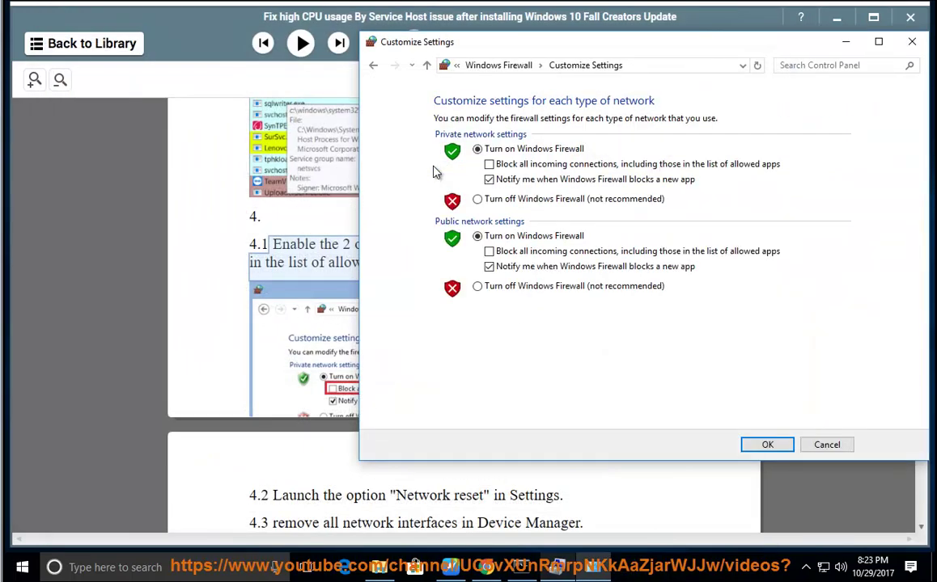
{"action": "left_click", "coordinate": [490, 165]}
{"action": "left_click", "coordinate": [826, 445]}
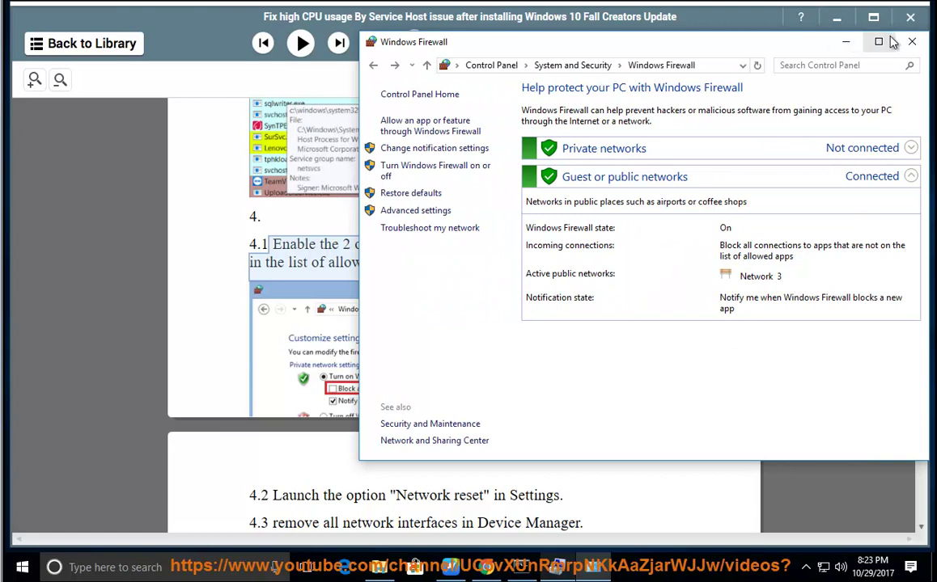
{"action": "left_click", "coordinate": [841, 42]}
Resume reading the guide aloud to tip 4.2 and mark part of the "Network reset" option's name
{"action": "left_click", "coordinate": [415, 225]}
{"action": "left_click", "coordinate": [301, 43]}
{"action": "scroll", "coordinate": [533, 390], "scroll_direction": "down", "scroll_amount": 3}
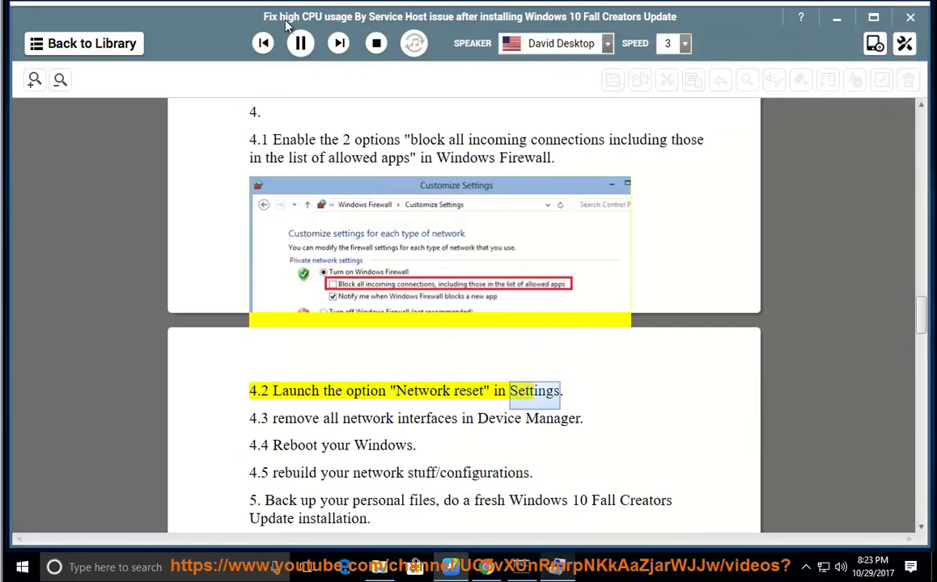
{"action": "left_click", "coordinate": [414, 391]}
{"action": "left_click_drag", "start_coordinate": [414, 390], "coordinate": [392, 391]}
Search Windows Settings for "NETWORK" and display the Network reset page
{"action": "left_click", "coordinate": [22, 567]}
{"action": "left_click", "coordinate": [22, 502]}
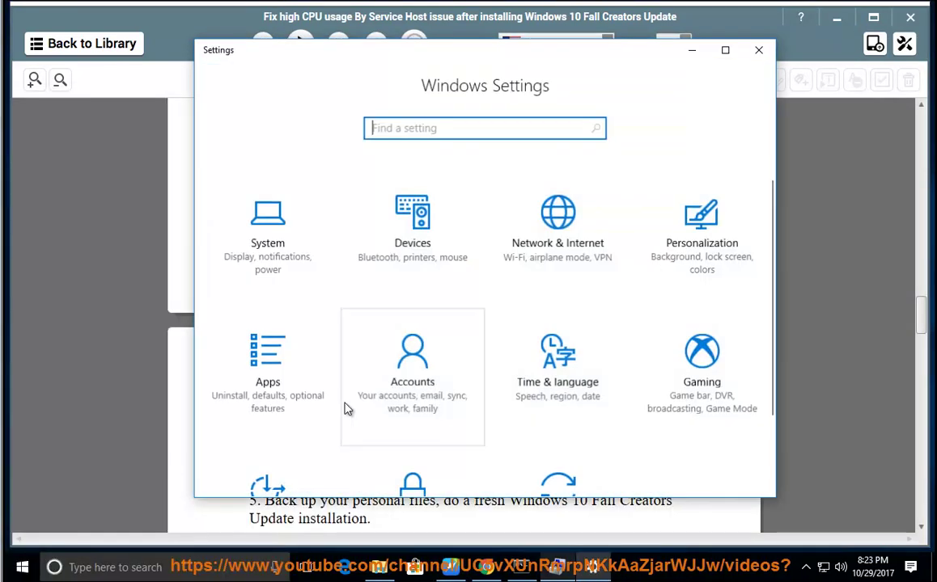
{"action": "scroll", "coordinate": [348, 404], "scroll_direction": "down", "scroll_amount": 2}
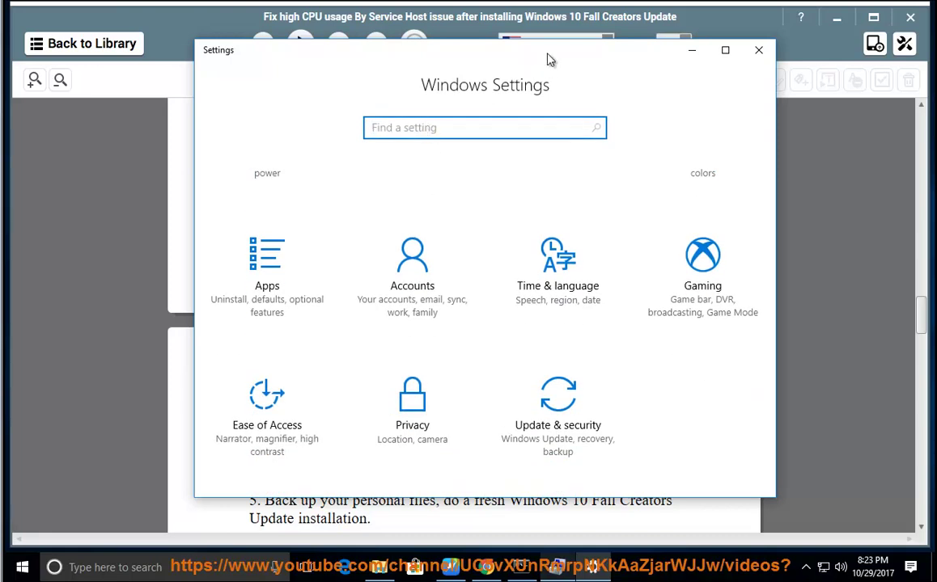
{"action": "left_click_drag", "start_coordinate": [548, 59], "coordinate": [498, 42]}
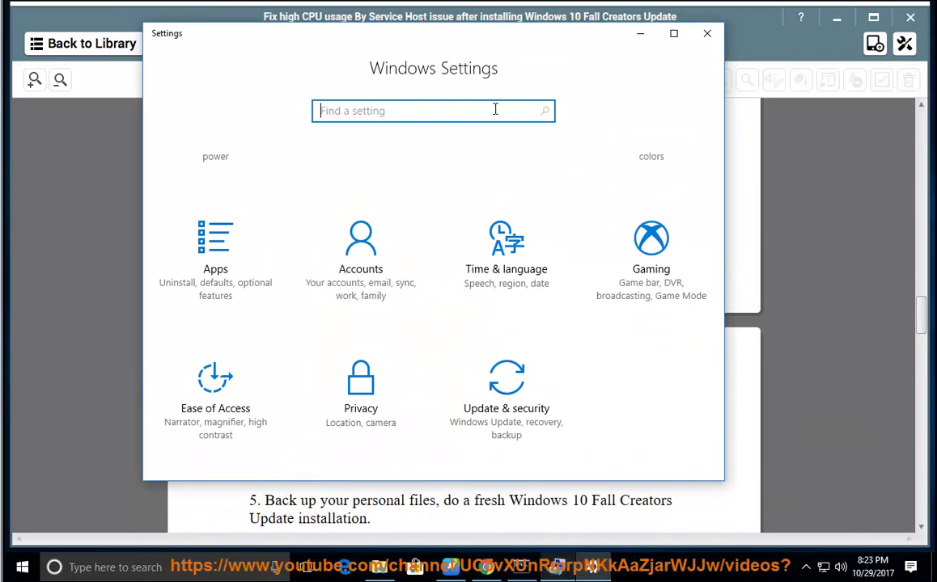
{"action": "type", "text": "NETWORK"}
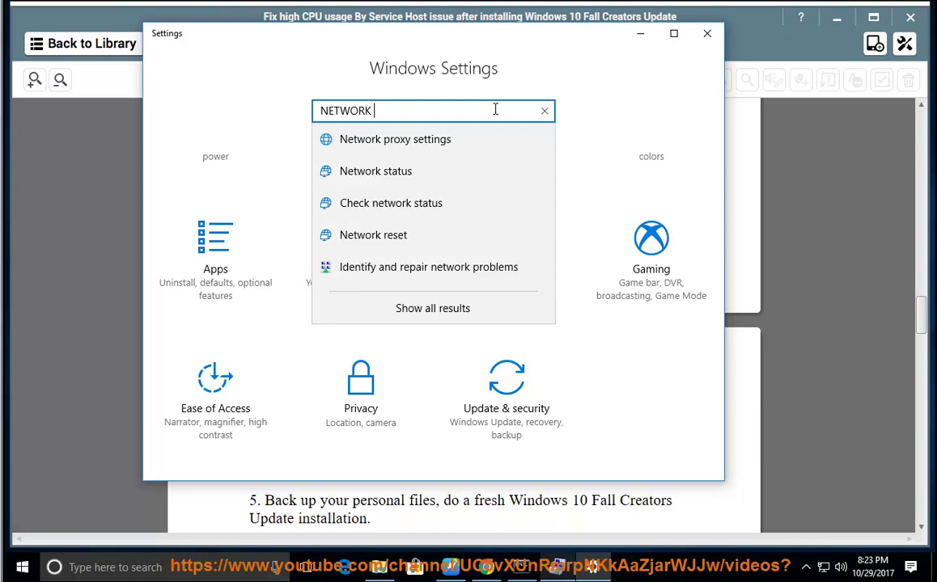
{"action": "left_click", "coordinate": [365, 244]}
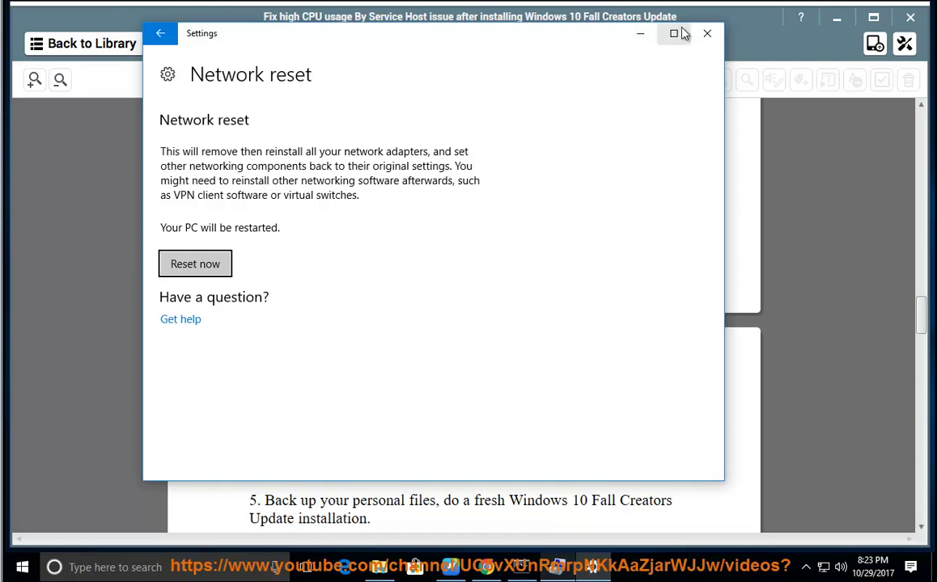
Minimize Settings, resume reading the guide aloud, and mark tip 4.3 about removing network interfaces
{"action": "left_click", "coordinate": [643, 34]}
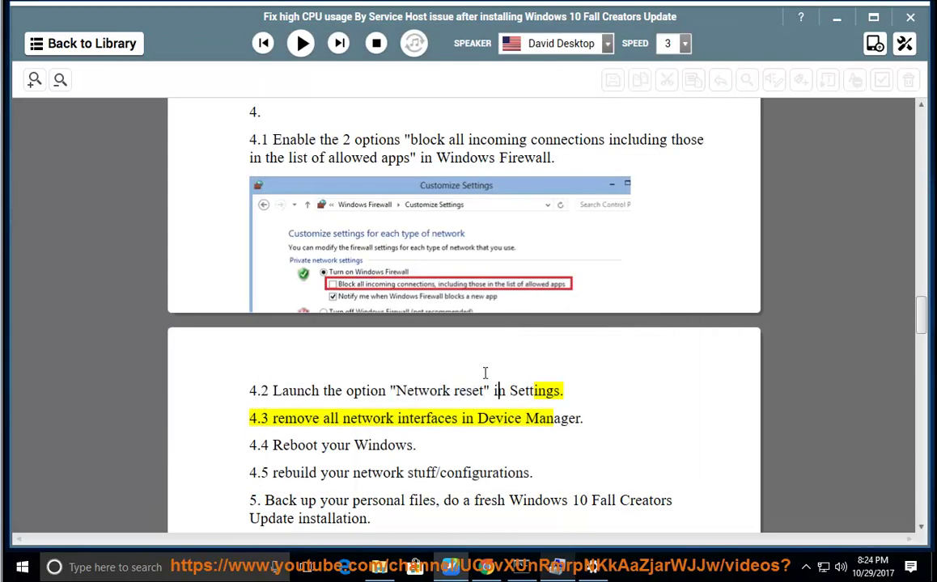
{"action": "left_click", "coordinate": [300, 43]}
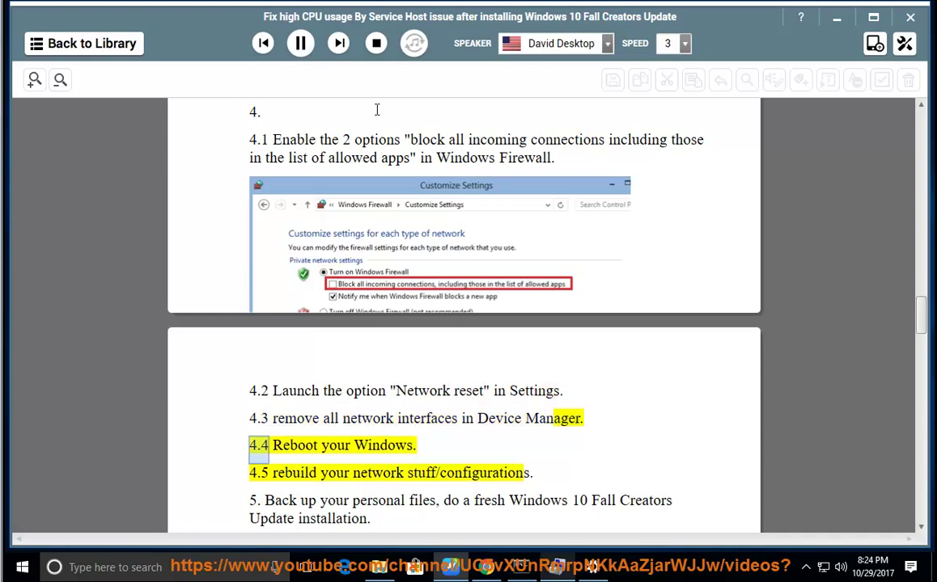
{"action": "left_click", "coordinate": [301, 43]}
{"action": "left_click_drag", "start_coordinate": [591, 420], "coordinate": [274, 417]}
Show the Device Manager options for the Intel(R) 82574L Gigabit Network Connection, including Uninstall device, and minimize Computer Management
{"action": "left_click", "coordinate": [555, 569]}
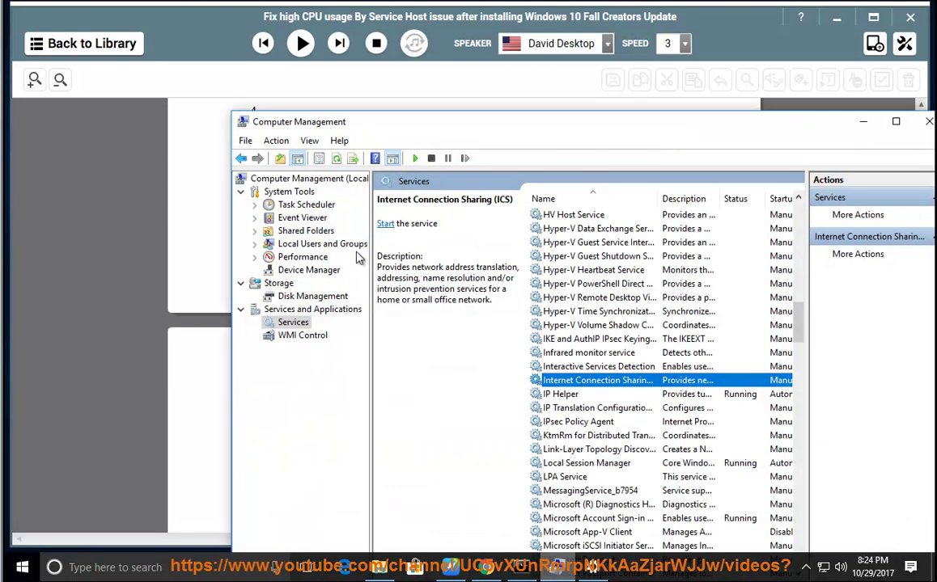
{"action": "left_click", "coordinate": [309, 270]}
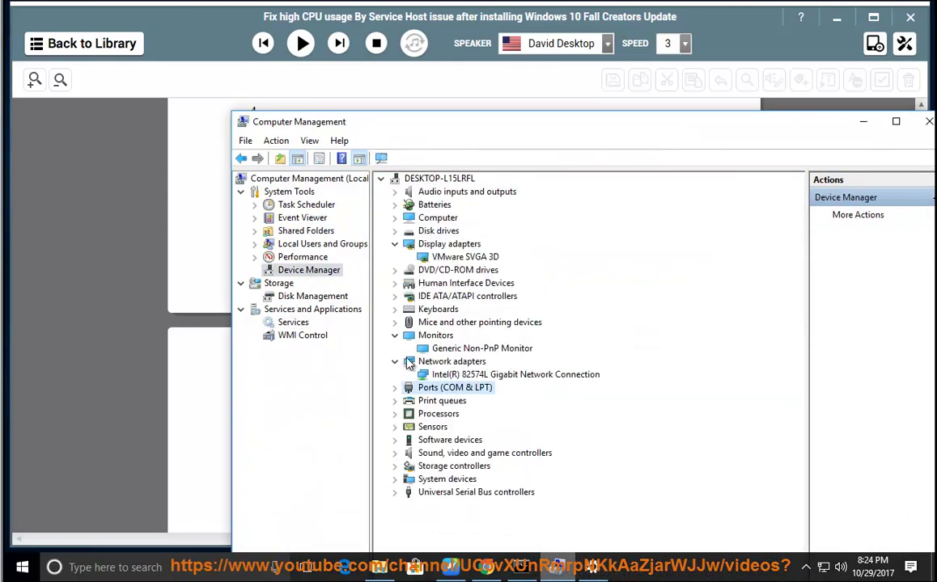
{"action": "left_click", "coordinate": [469, 375]}
{"action": "right_click", "coordinate": [492, 376]}
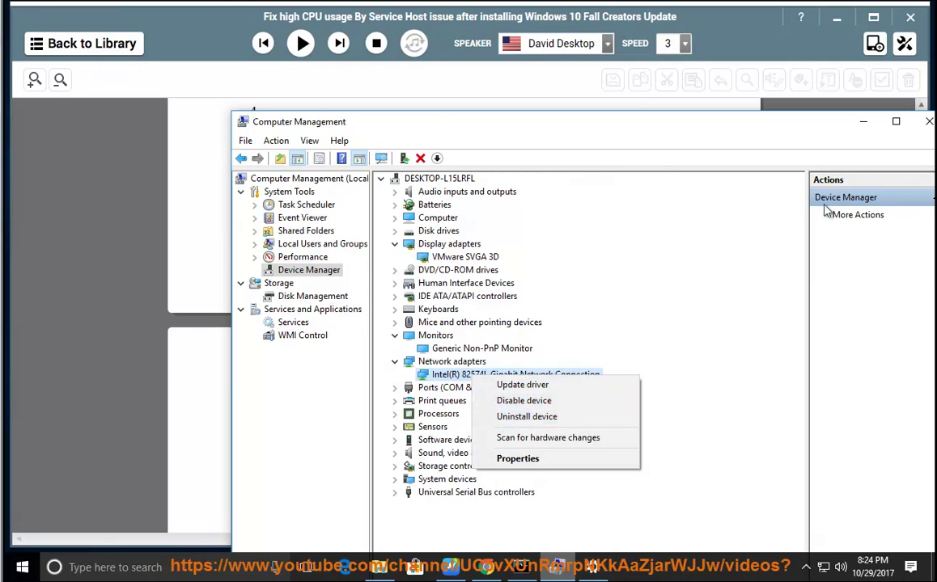
{"action": "left_click", "coordinate": [862, 123]}
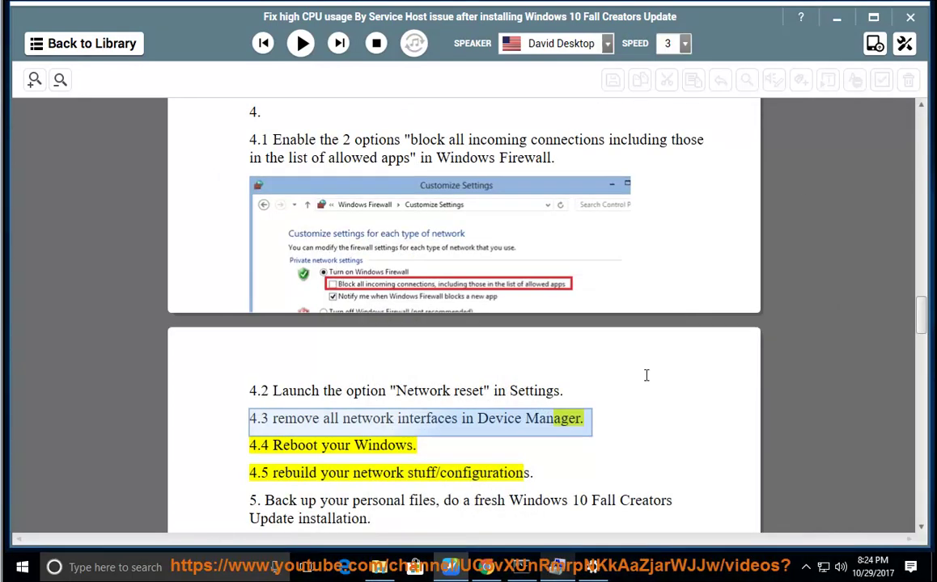
Resume reading the guide aloud through tip 6 on removing Hyper-V, pause, and copy the word "PowerShell"
{"action": "left_click", "coordinate": [301, 44]}
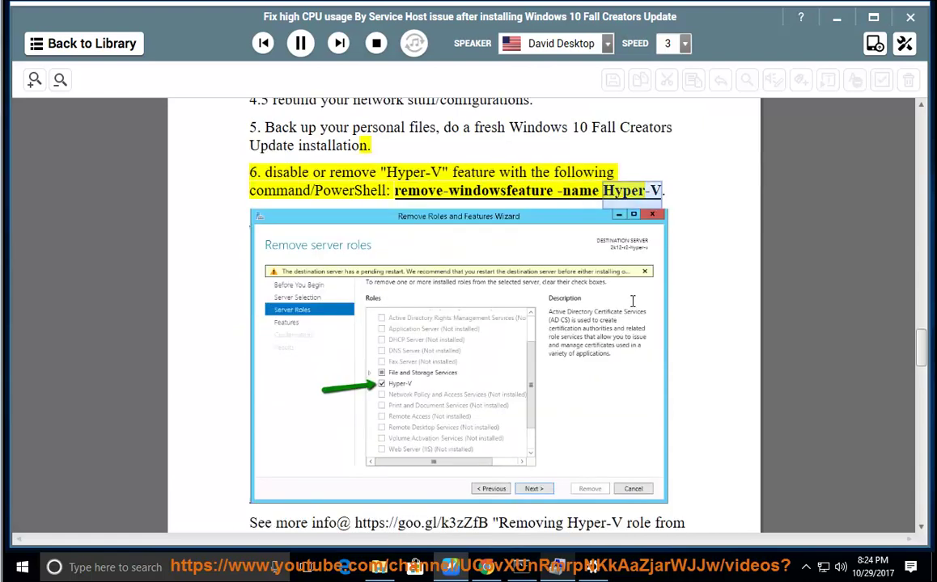
{"action": "left_click", "coordinate": [299, 42]}
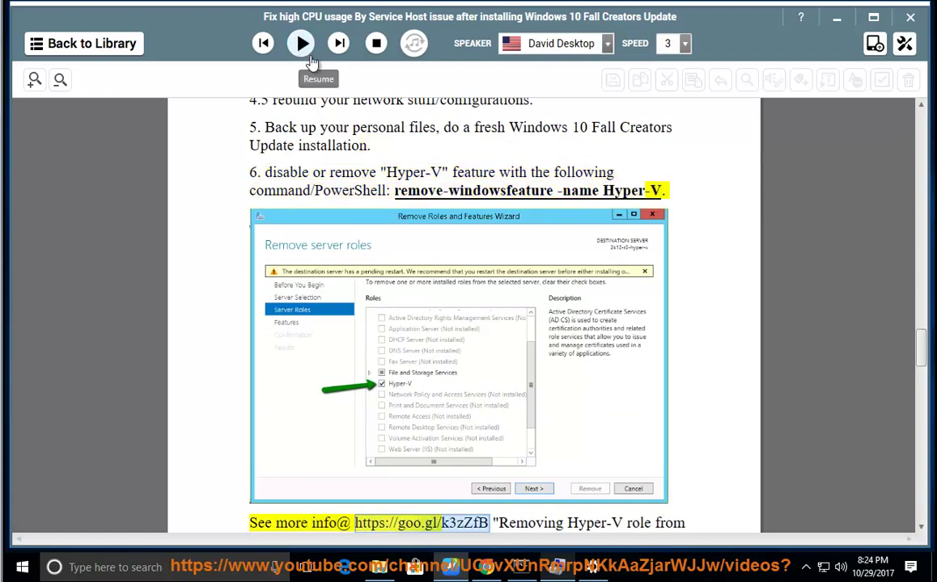
{"action": "left_click", "coordinate": [345, 188]}
{"action": "right_click", "coordinate": [345, 188]}
{"action": "left_click", "coordinate": [378, 226]}
Search Windows for the copied term and run Windows PowerShell as administrator, allowing it to make changes
{"action": "left_click", "coordinate": [188, 567]}
{"action": "right_click", "coordinate": [187, 562]}
{"action": "left_click", "coordinate": [183, 522]}
{"action": "right_click", "coordinate": [146, 173]}
{"action": "left_click", "coordinate": [235, 188]}
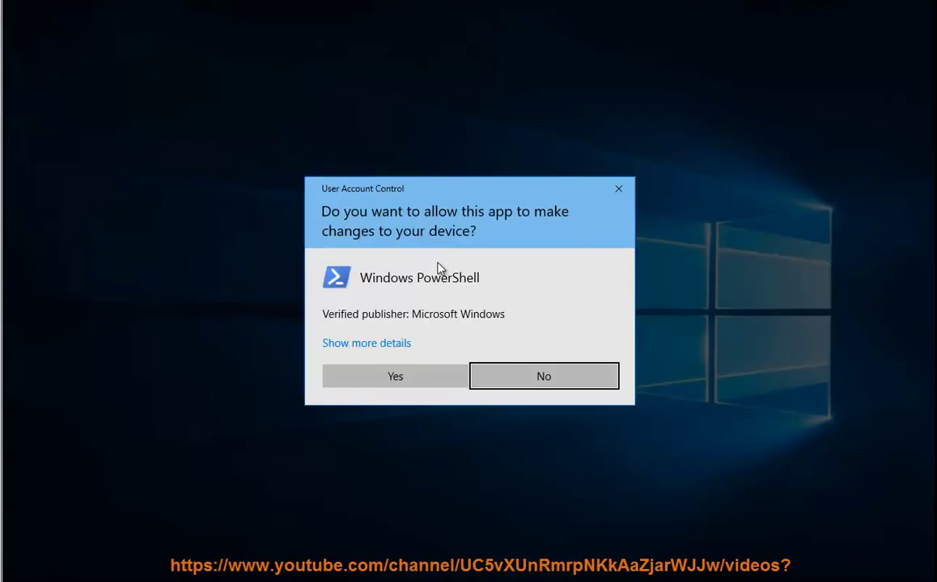
{"action": "left_click", "coordinate": [397, 381]}
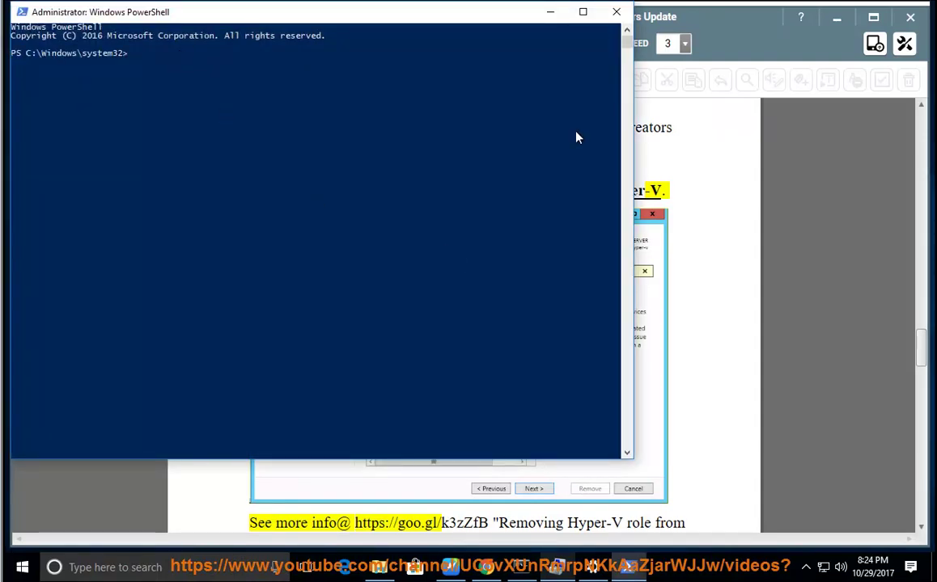
Place PowerShell below tip 6 and enter "REMOVE-WINDOWSFEATURE -NAME Hyper-V PRESS ENTER NOW..." at the prompt without running it
{"action": "left_click_drag", "start_coordinate": [450, 16], "coordinate": [676, 232]}
{"action": "type", "text": "REMOVE"}
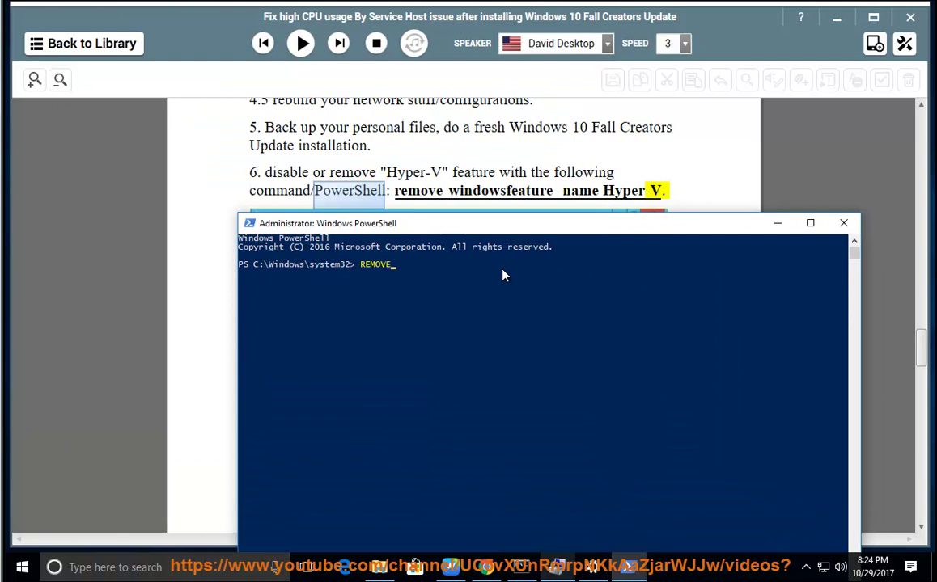
{"action": "type", "text": "-WINDOWSFEATURE"}
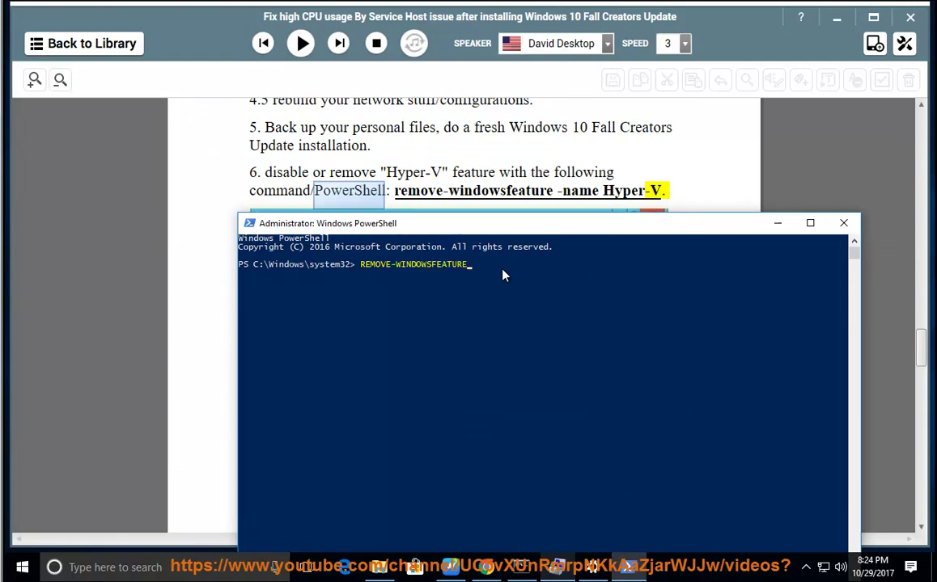
{"action": "type", "text": " -NAME Hyper-V PRESS ENE"}
{"action": "key", "text": "BackSpace"}
{"action": "type", "text": "TER NOW..."}
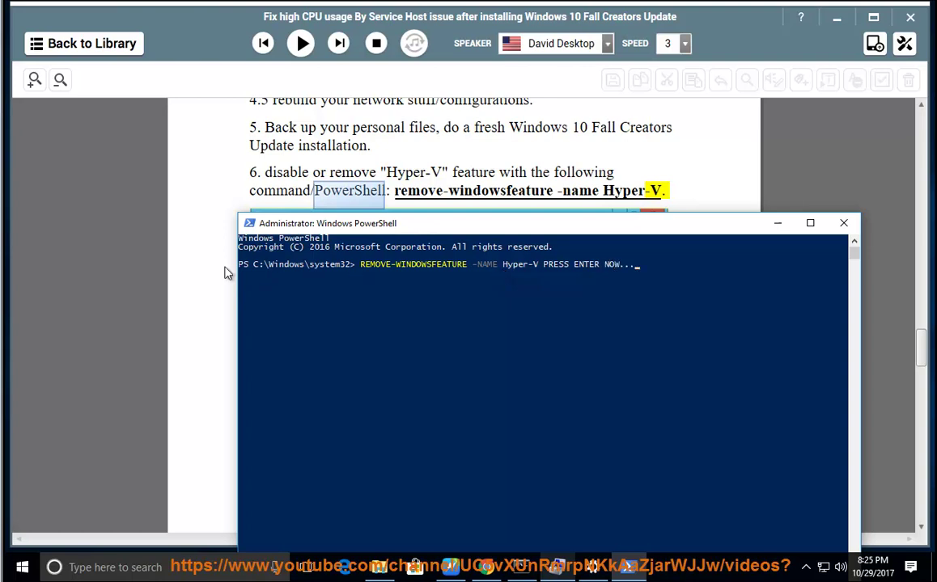
Minimize PowerShell and resume reading the guide aloud through tip 7 about unwanted USB devices
{"action": "left_click", "coordinate": [777, 223]}
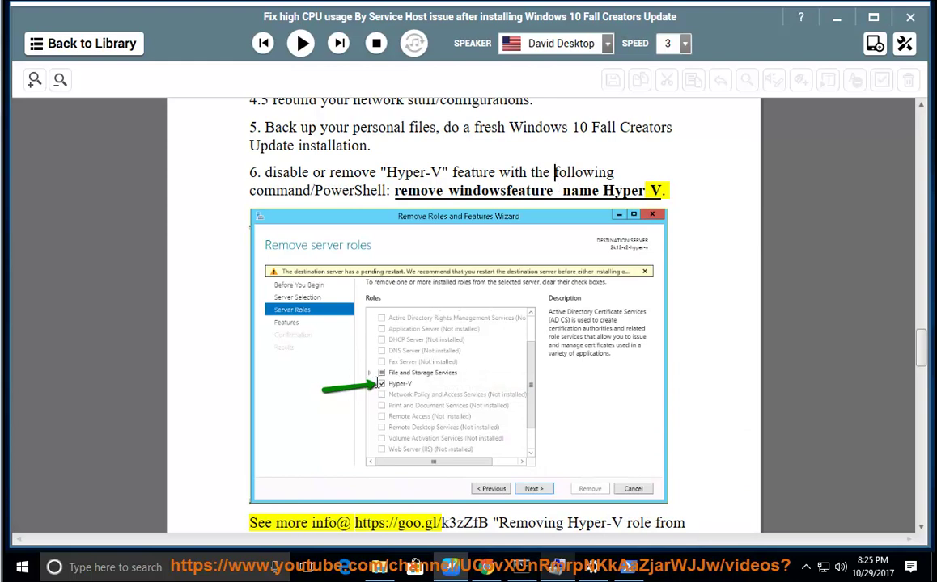
{"action": "left_click", "coordinate": [301, 43]}
{"action": "scroll", "coordinate": [620, 328], "scroll_direction": "down", "scroll_amount": 1}
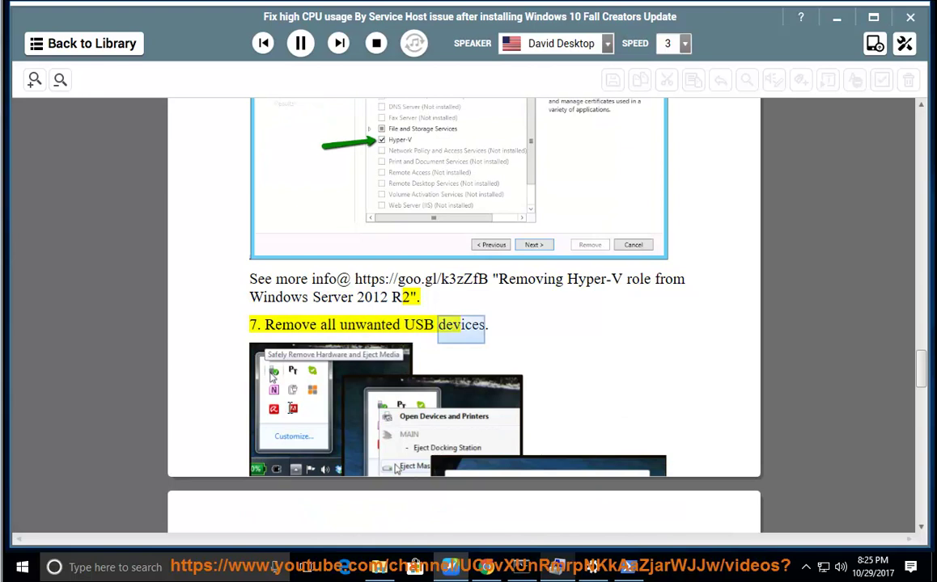
Show the hidden system tray icons, list the devices available for safe removal, and dismiss the list without ejecting any
{"action": "left_click", "coordinate": [806, 567]}
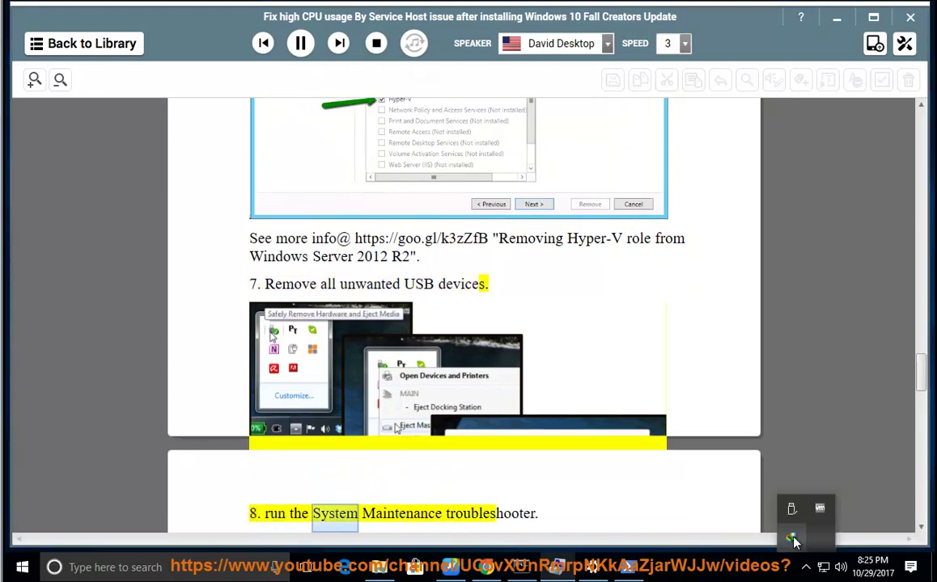
{"action": "left_click", "coordinate": [791, 509]}
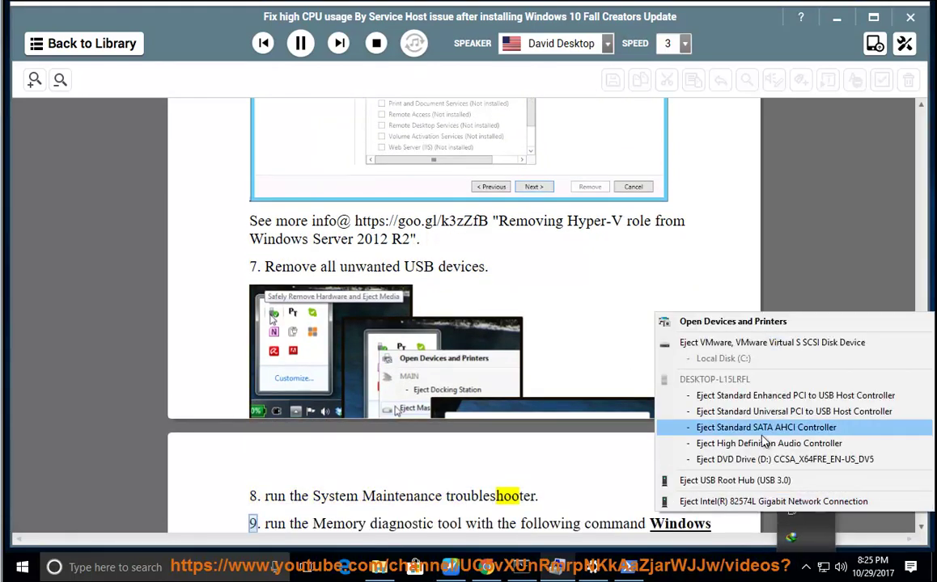
{"action": "left_click", "coordinate": [554, 483]}
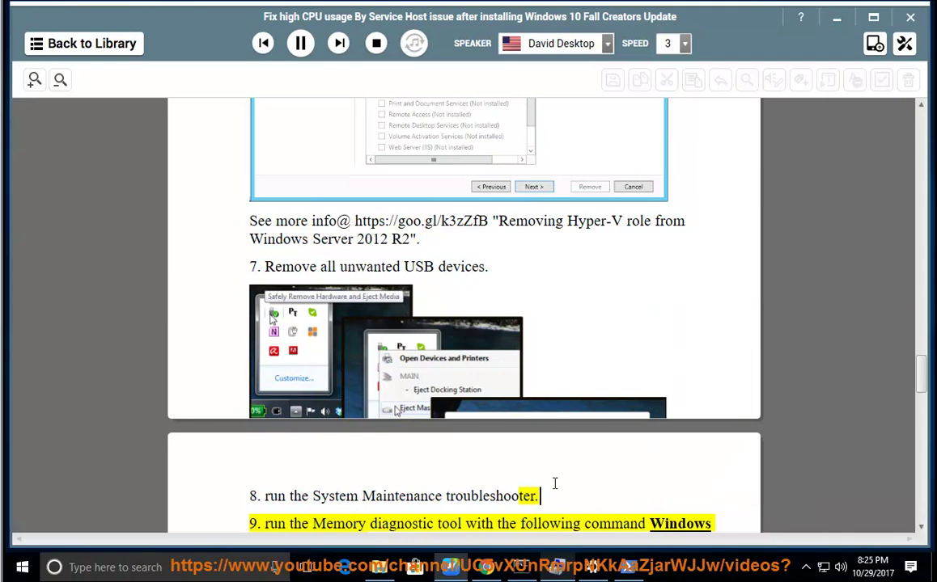
Pause the reading at tip 8, highlight "System Maintenance troubleshooter" and close the leftover windows, including PowerShell and Computer Management
{"action": "left_click", "coordinate": [300, 43]}
{"action": "left_click_drag", "start_coordinate": [560, 474], "coordinate": [316, 461]}
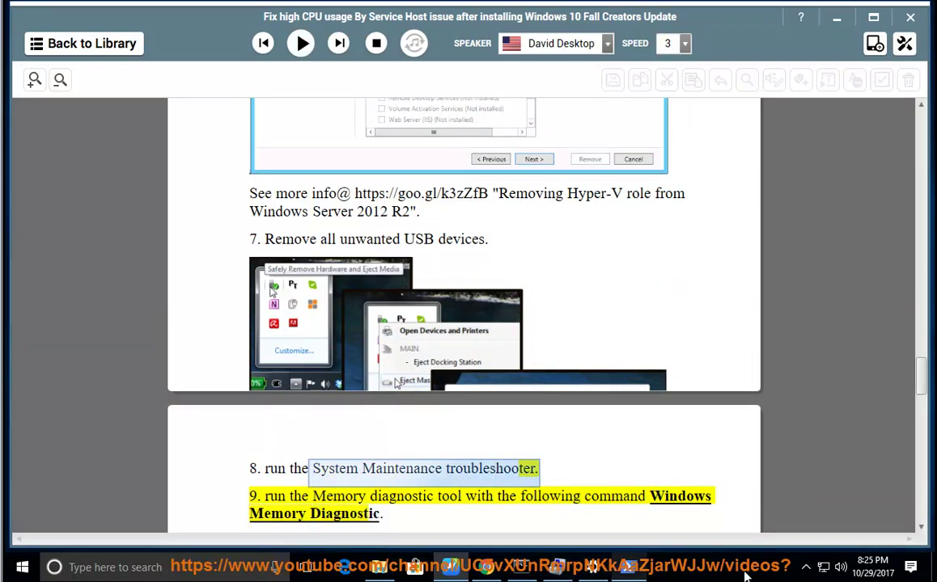
{"action": "left_click", "coordinate": [631, 569]}
{"action": "left_click", "coordinate": [845, 224]}
{"action": "left_click", "coordinate": [694, 42]}
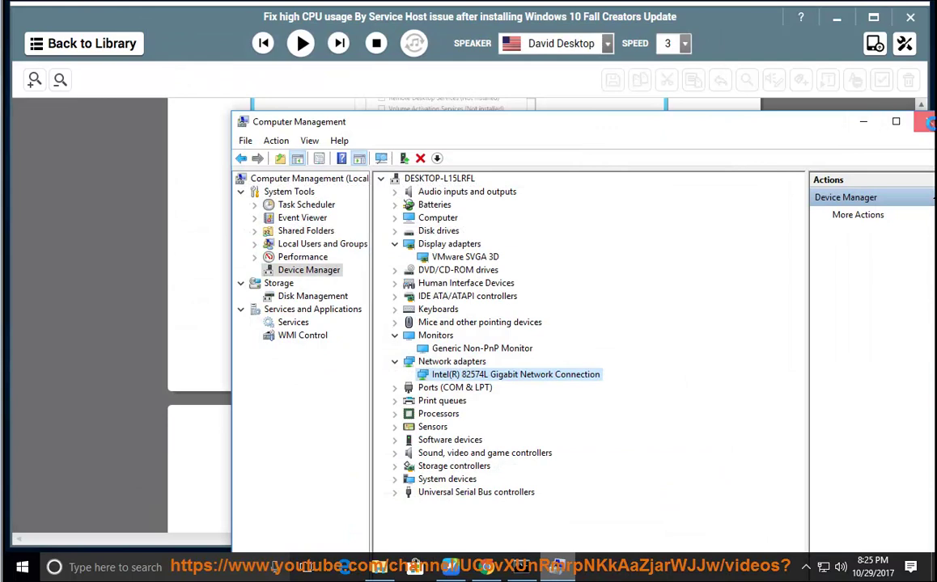
{"action": "left_click", "coordinate": [928, 122]}
{"action": "right_click", "coordinate": [522, 568]}
{"action": "left_click", "coordinate": [476, 535]}
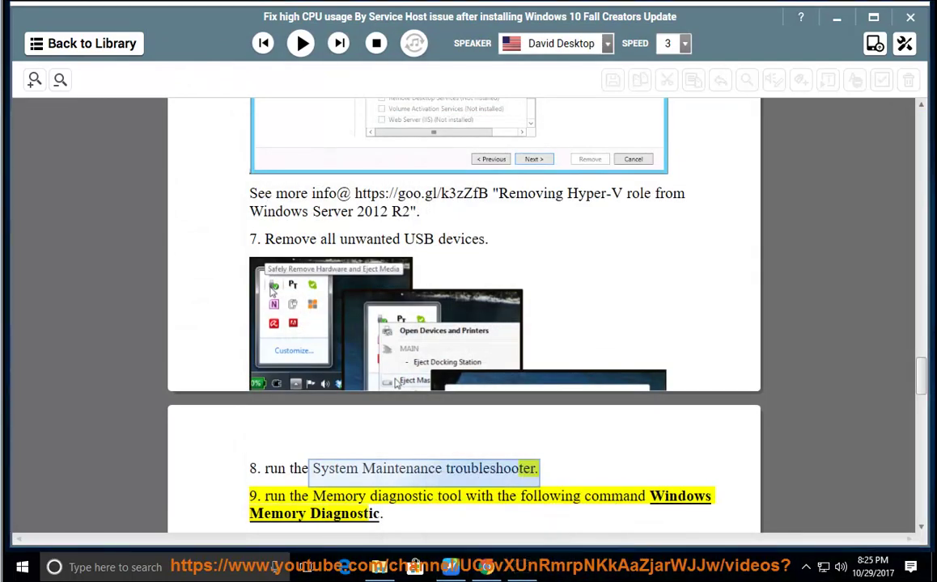
Open the Control Panel and search it for "TR" to reach the Troubleshooting page
{"action": "right_click", "coordinate": [823, 567]}
{"action": "left_click", "coordinate": [789, 561]}
{"action": "left_click", "coordinate": [413, 95]}
{"action": "left_click", "coordinate": [807, 65]}
{"action": "type", "text": "TR"}
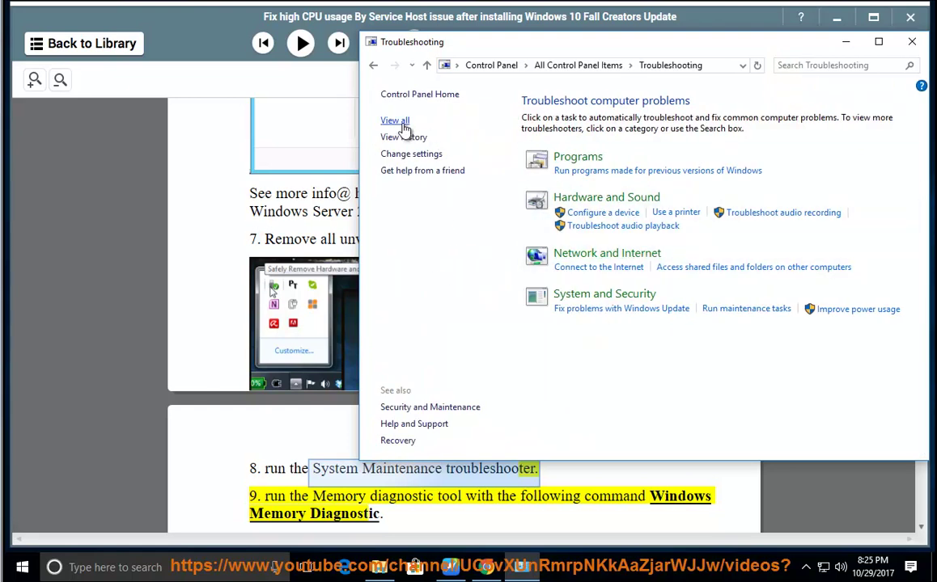
List all troubleshooters, open the System Maintenance troubleshooter and dismiss it without running it, returning to the guide
{"action": "left_click", "coordinate": [395, 122]}
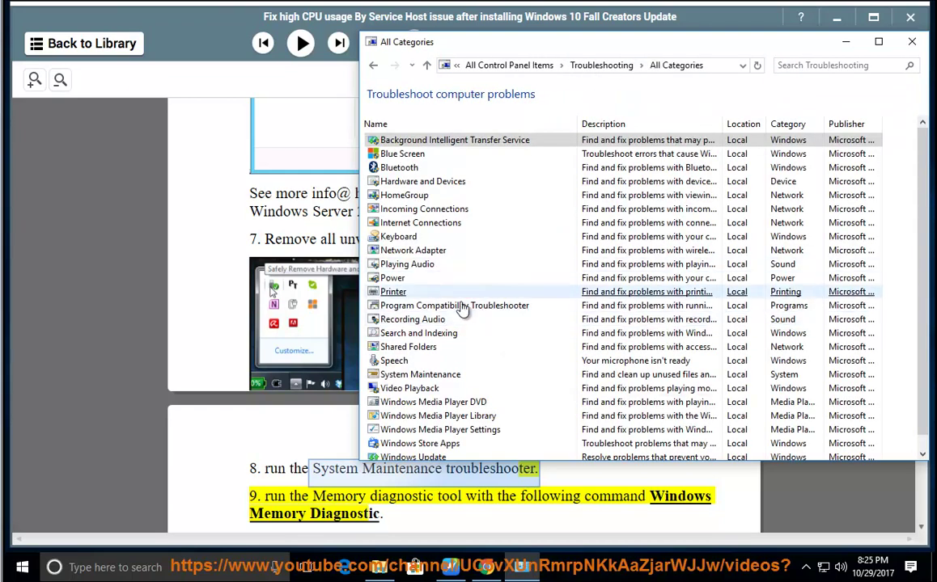
{"action": "scroll", "coordinate": [446, 443], "scroll_direction": "down", "scroll_amount": 1}
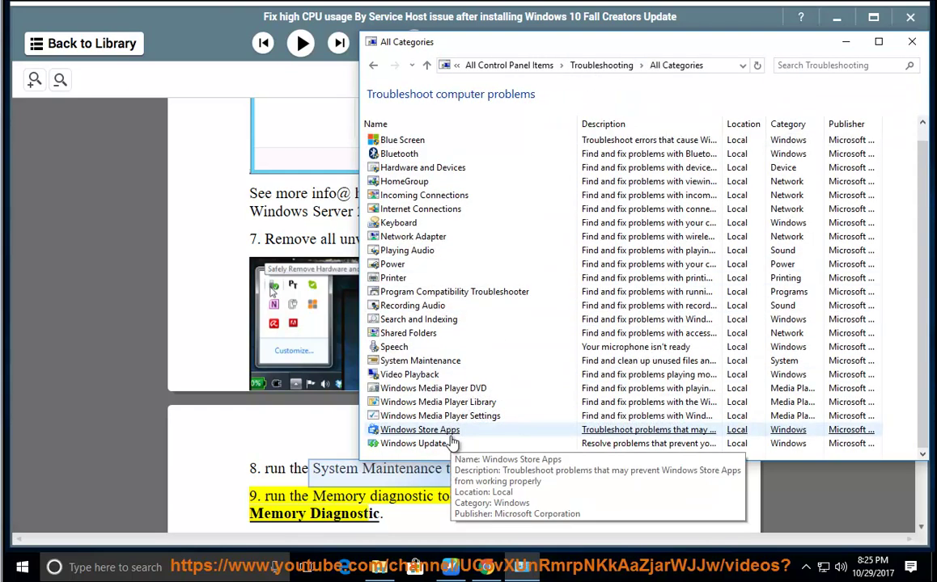
{"action": "left_click", "coordinate": [419, 362]}
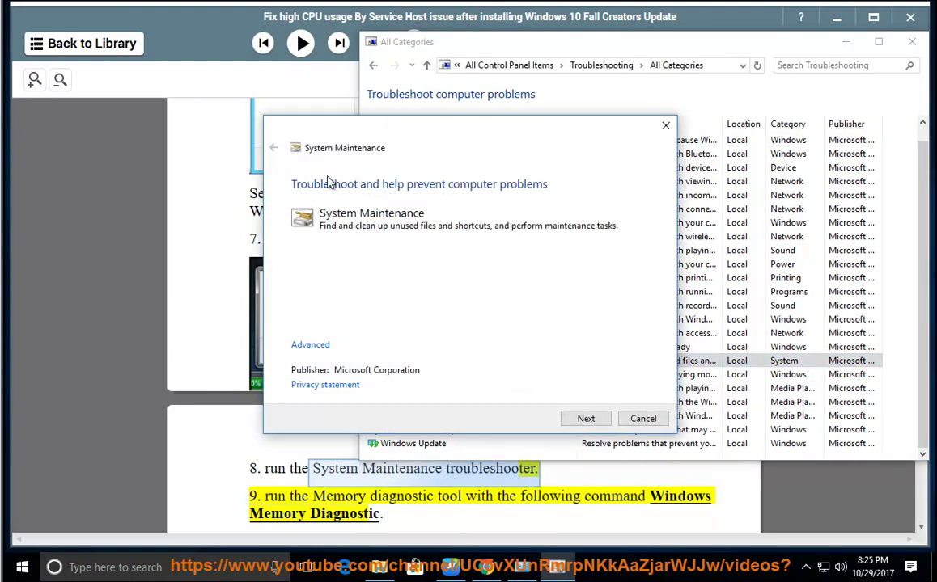
{"action": "left_click", "coordinate": [642, 419]}
{"action": "left_click", "coordinate": [401, 469]}
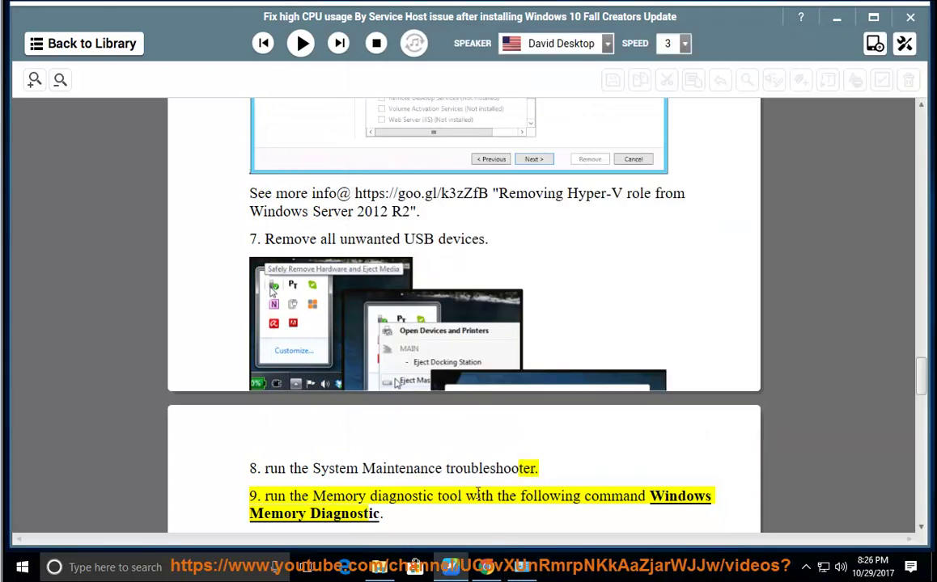
Resume reading the guide, pause after tip 9, and copy the term "Windows Memory Diagnostic" from it
{"action": "left_click", "coordinate": [301, 44]}
{"action": "left_click", "coordinate": [301, 43]}
{"action": "left_click_drag", "start_coordinate": [465, 469], "coordinate": [290, 458]}
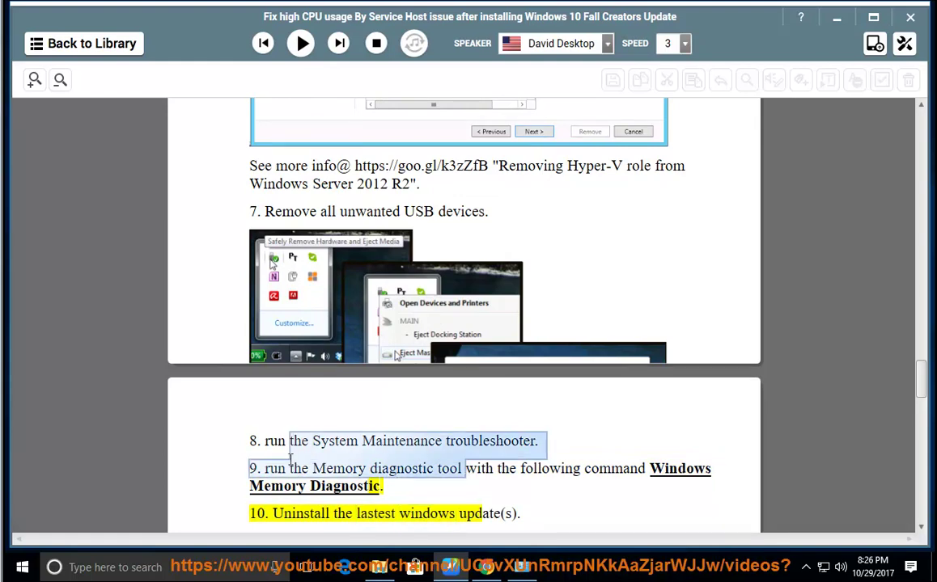
{"action": "left_click", "coordinate": [404, 469]}
{"action": "double_click", "coordinate": [334, 468]}
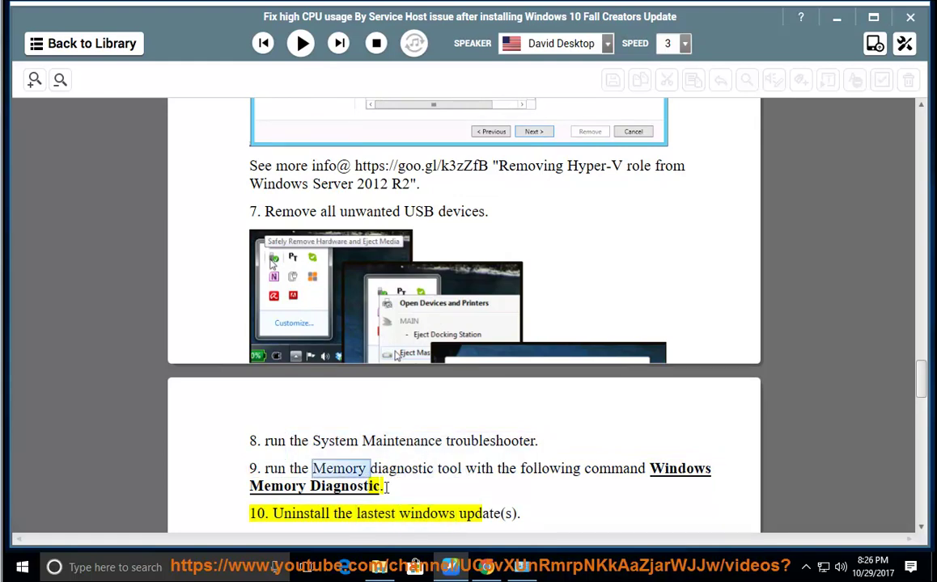
{"action": "left_click_drag", "start_coordinate": [386, 487], "coordinate": [651, 477]}
{"action": "right_click", "coordinate": [651, 469]}
{"action": "left_click", "coordinate": [684, 343]}
Search Windows for the copied term, open Windows Memory Diagnostic, and cancel it without scheduling a check
{"action": "left_click", "coordinate": [175, 569]}
{"action": "right_click", "coordinate": [153, 567]}
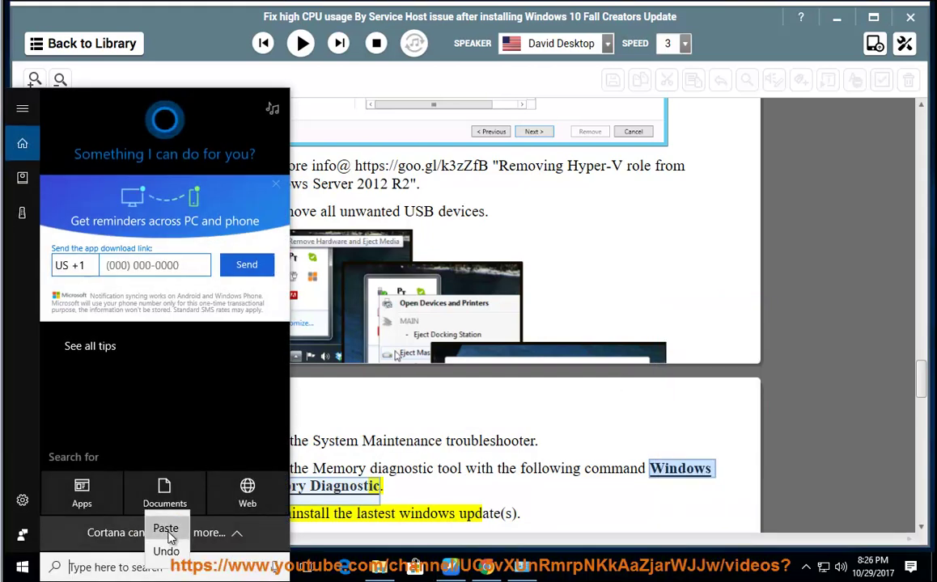
{"action": "left_click", "coordinate": [166, 530]}
{"action": "right_click", "coordinate": [96, 176]}
{"action": "left_click", "coordinate": [148, 184]}
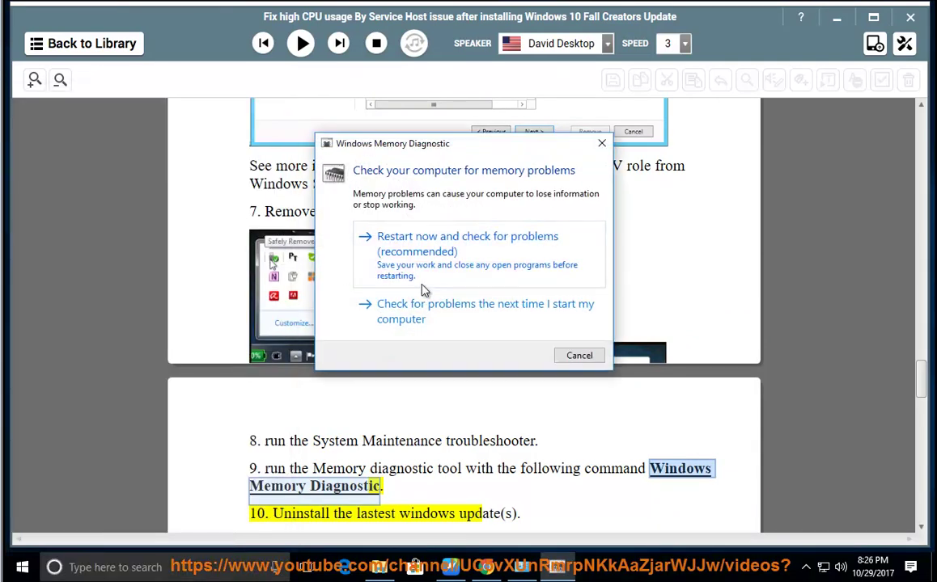
{"action": "left_click", "coordinate": [571, 355]}
{"action": "left_click", "coordinate": [522, 422]}
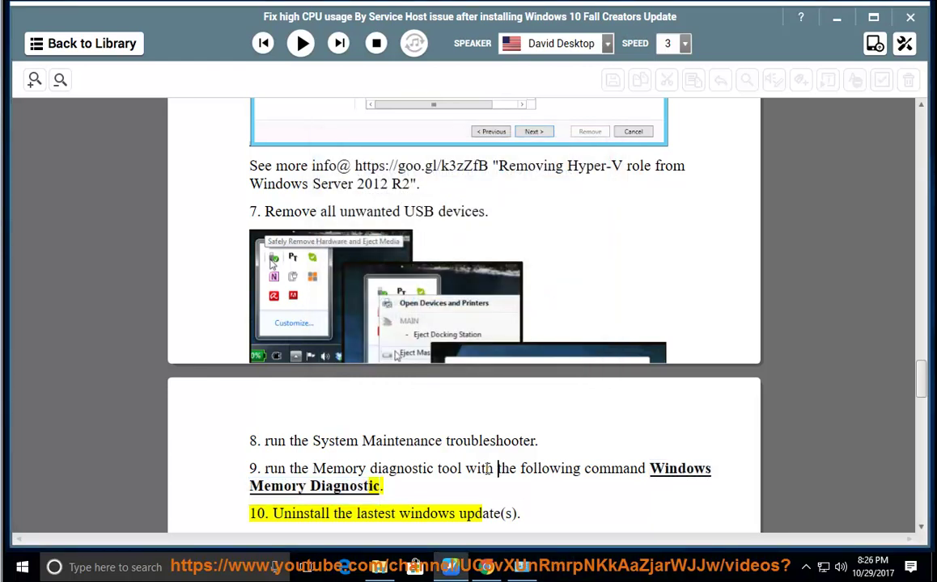
Resume reading the guide aloud through tip 13, then copy the registry path ending in "Session Manager\Memory Management"
{"action": "left_click", "coordinate": [301, 45]}
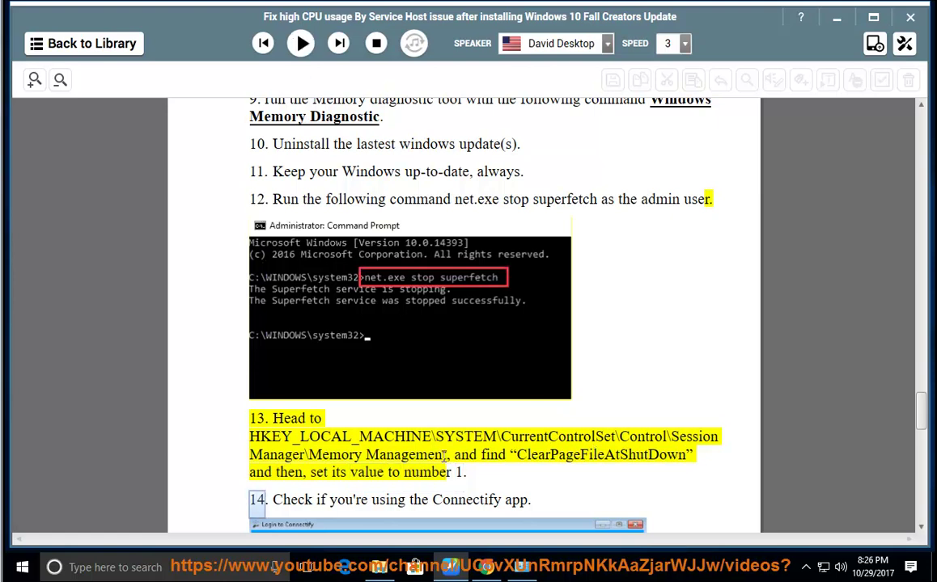
{"action": "left_click_drag", "start_coordinate": [447, 457], "coordinate": [252, 443]}
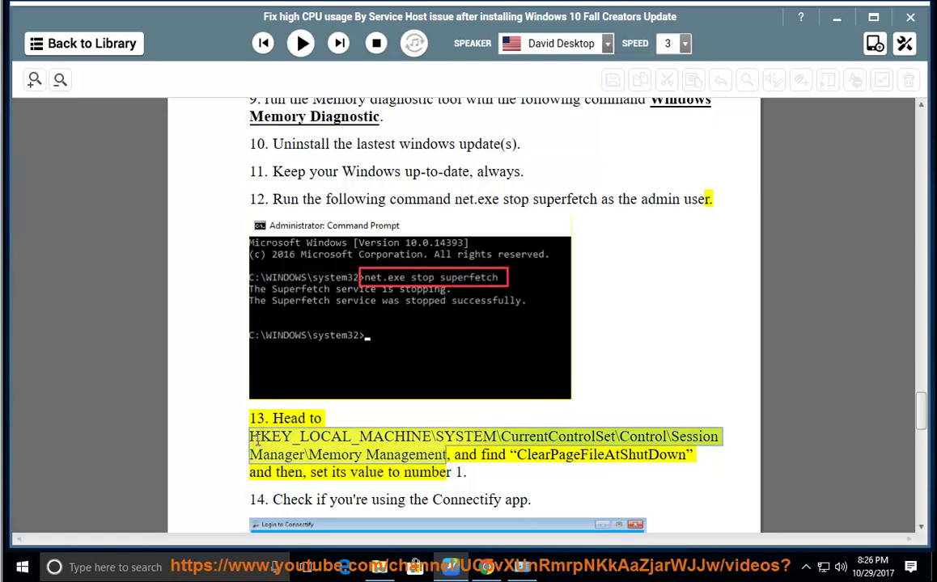
{"action": "right_click", "coordinate": [255, 437]}
{"action": "left_click", "coordinate": [306, 349]}
Launch Registry Editor through the Run dialog and allow it to make changes to the device
{"action": "key", "text": "super+r"}
{"action": "key", "text": "Down"}
{"action": "left_click", "coordinate": [127, 522]}
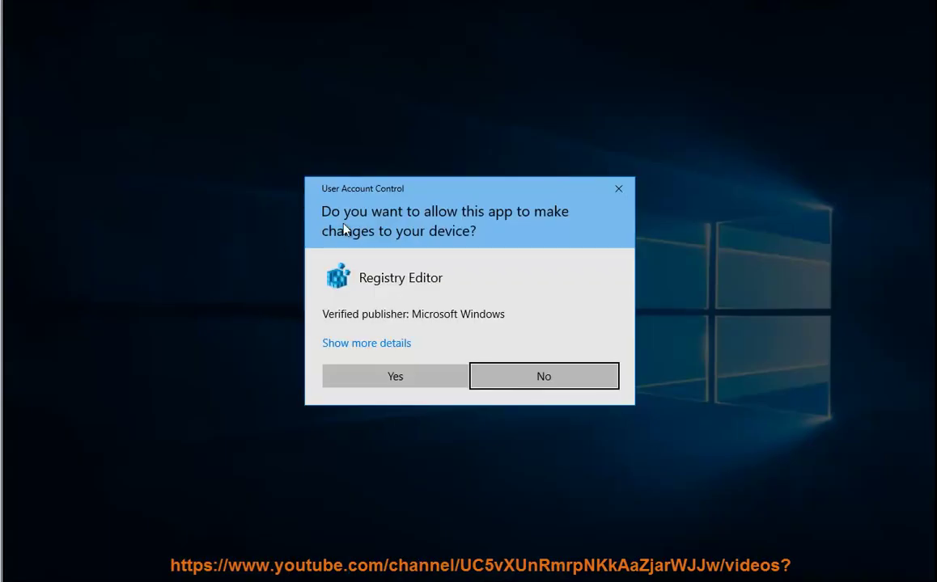
{"action": "left_click", "coordinate": [374, 382]}
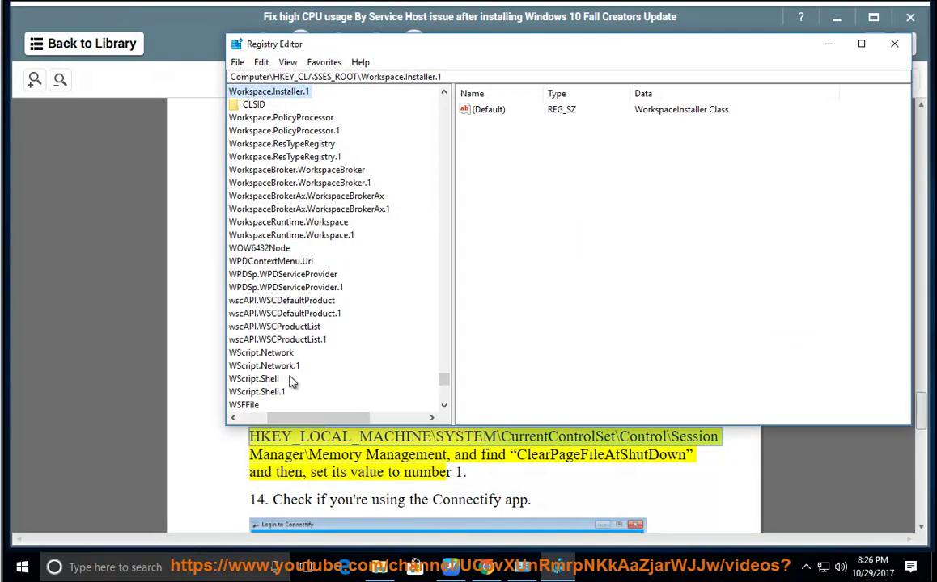
Replace the Registry Editor address with the copied path and go to the Session Manager\Memory Management key
{"action": "left_click_drag", "start_coordinate": [443, 379], "coordinate": [419, 104]}
{"action": "left_click", "coordinate": [248, 104]}
{"action": "left_click", "coordinate": [249, 91]}
{"action": "left_click", "coordinate": [328, 77]}
{"action": "key", "text": "ctrl+a"}
{"action": "key", "text": "BackSpace"}
{"action": "right_click", "coordinate": [269, 79]}
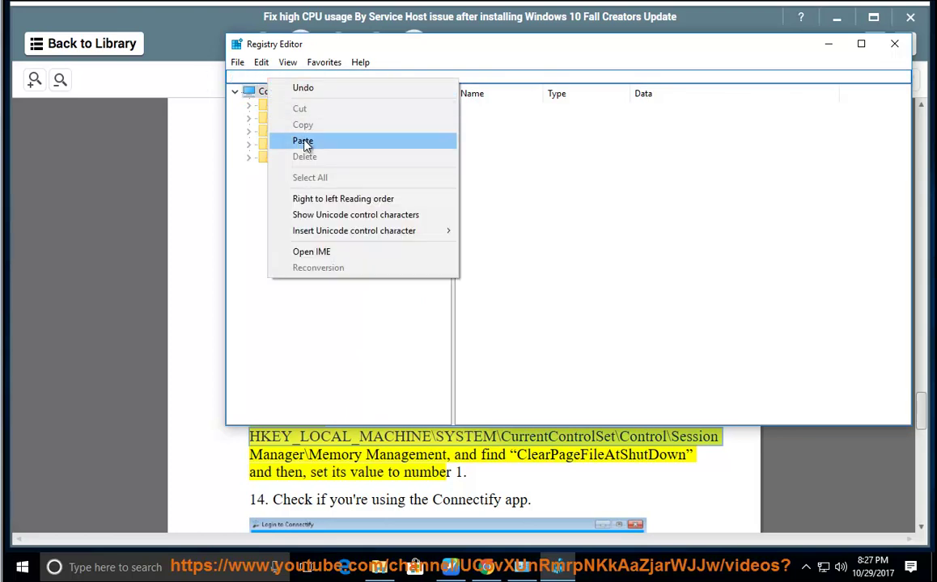
{"action": "left_click", "coordinate": [302, 141]}
{"action": "key", "text": "Return"}
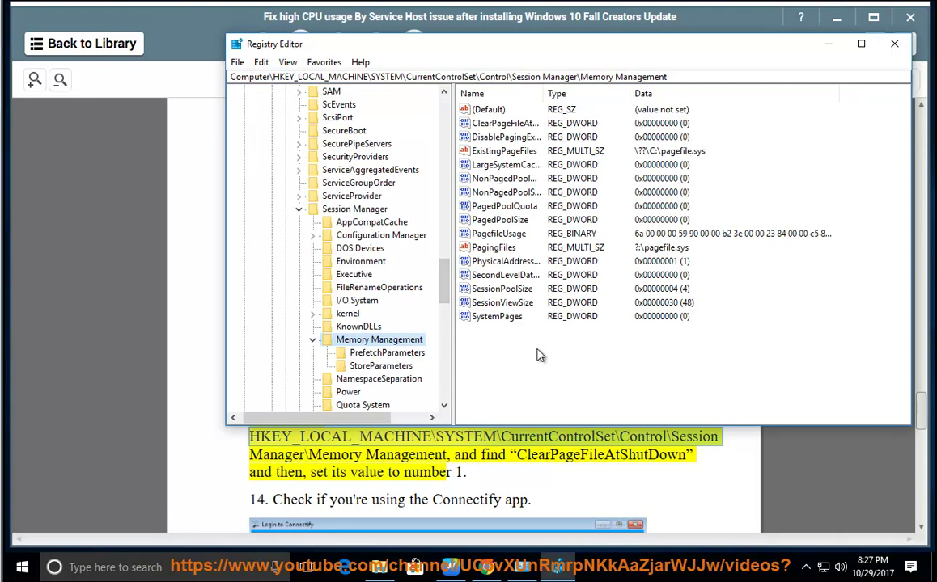
Widen the value name column, enter 1 as the value data of ClearPageFileAtShutdown, and cancel the edit
{"action": "left_click", "coordinate": [521, 122]}
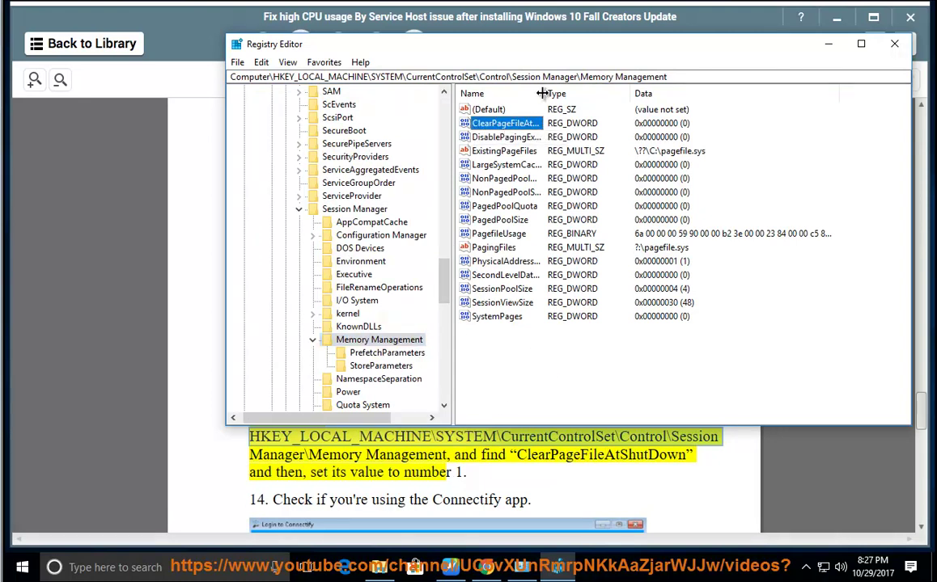
{"action": "left_click_drag", "start_coordinate": [542, 93], "coordinate": [584, 93]}
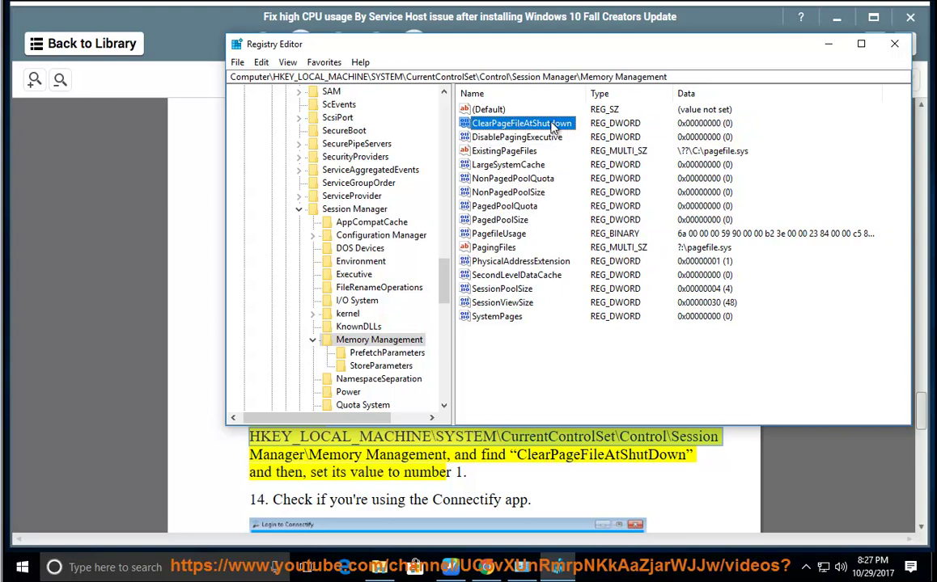
{"action": "double_click", "coordinate": [552, 126]}
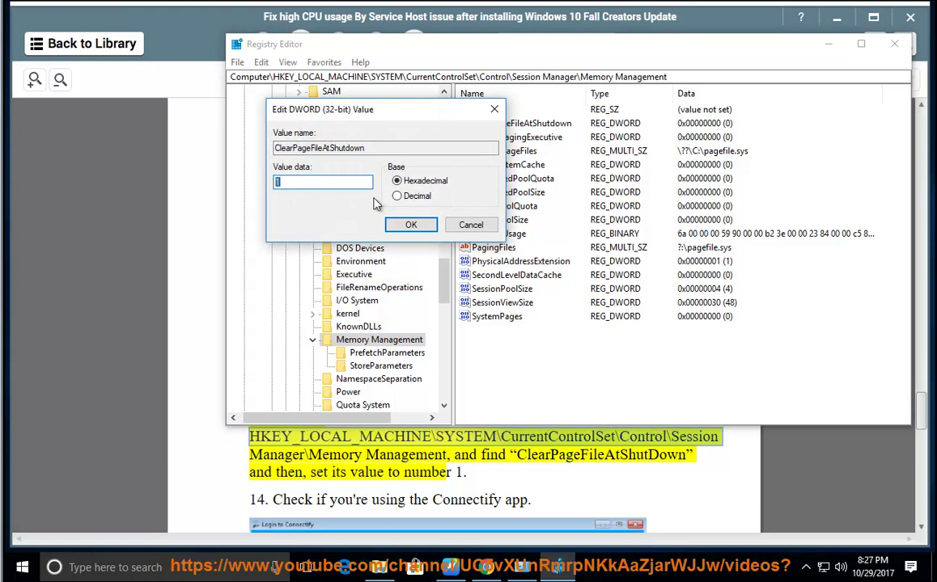
{"action": "left_click", "coordinate": [453, 225]}
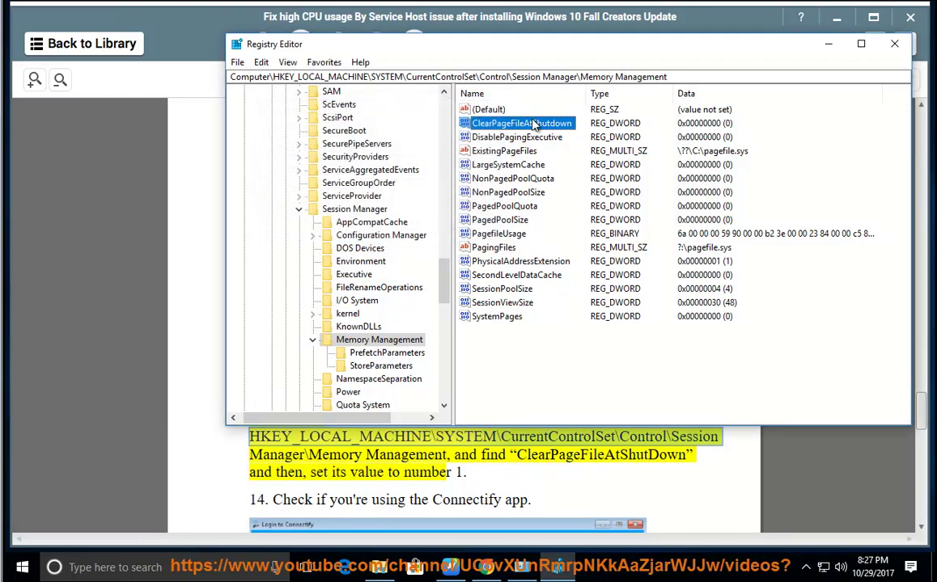
Minimize Registry Editor and resume reading the guide through tip 14, highlighting the advice to stop Connectify from running
{"action": "left_click_drag", "start_coordinate": [669, 77], "coordinate": [210, 73]}
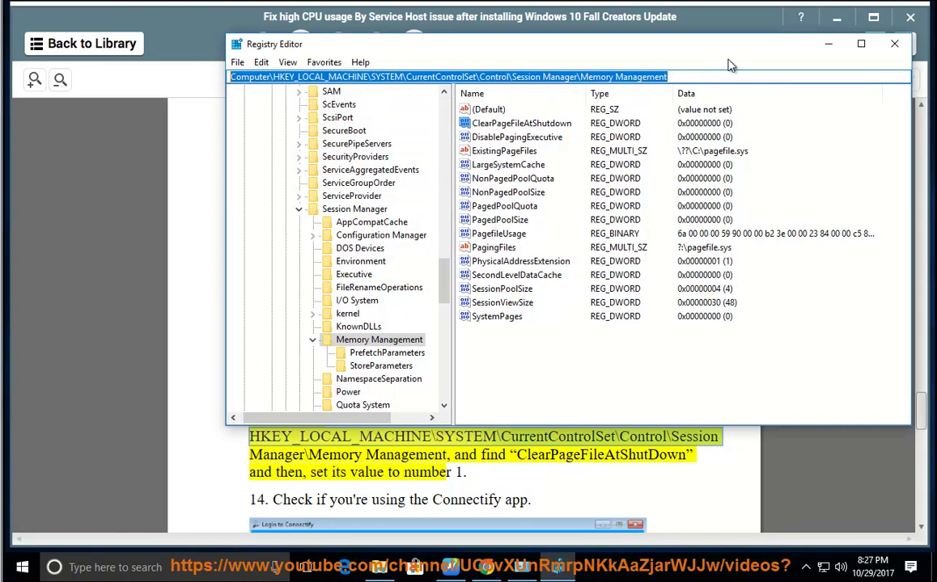
{"action": "left_click", "coordinate": [820, 49]}
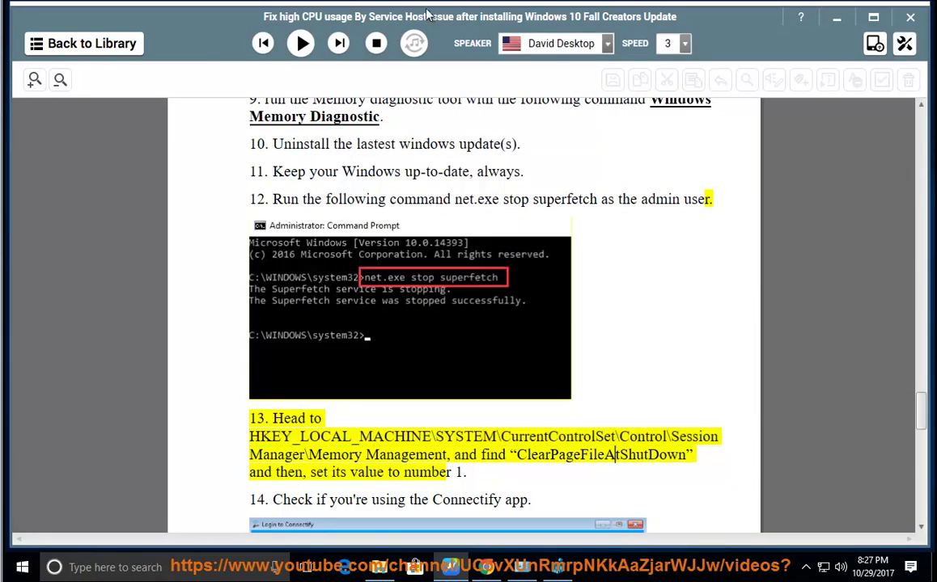
{"action": "left_click", "coordinate": [301, 43]}
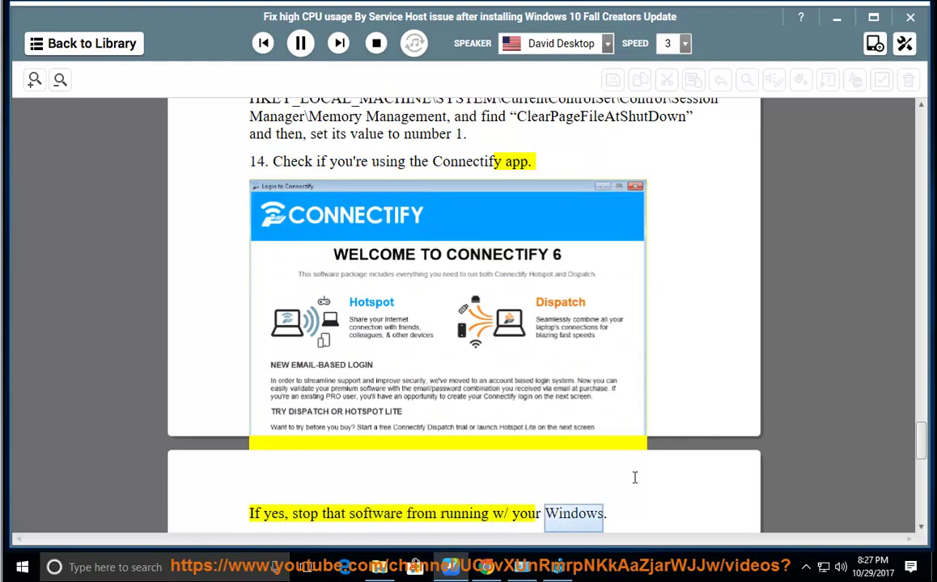
{"action": "left_click_drag", "start_coordinate": [629, 518], "coordinate": [303, 515]}
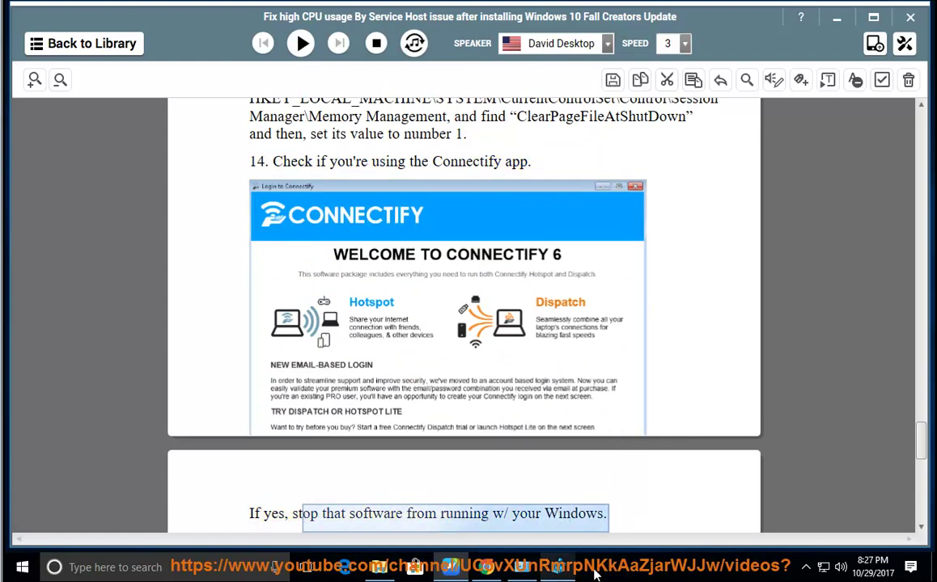
Open Task Manager, show the startup programs, and select the Internet Download Manager entry
{"action": "right_click", "coordinate": [602, 574]}
{"action": "left_click", "coordinate": [684, 501]}
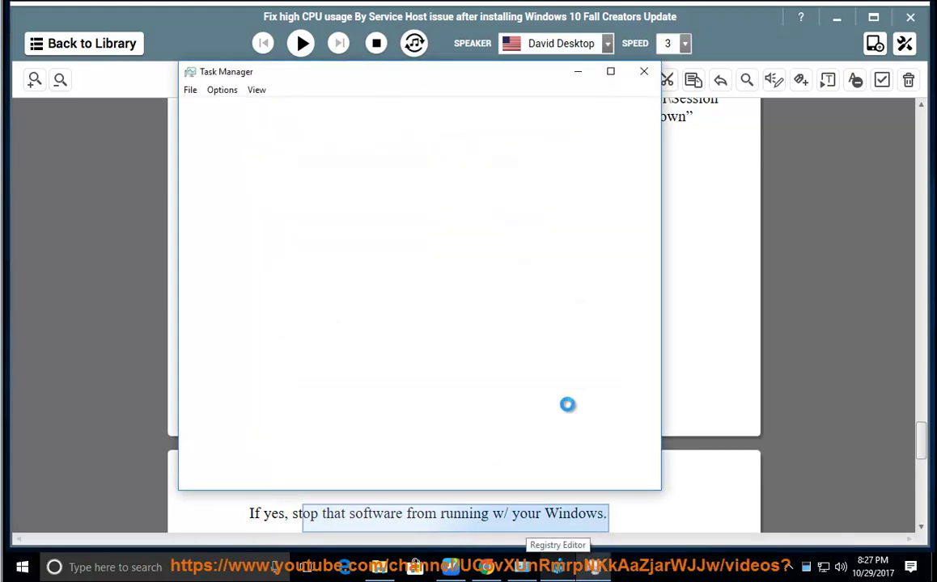
{"action": "left_click", "coordinate": [355, 109]}
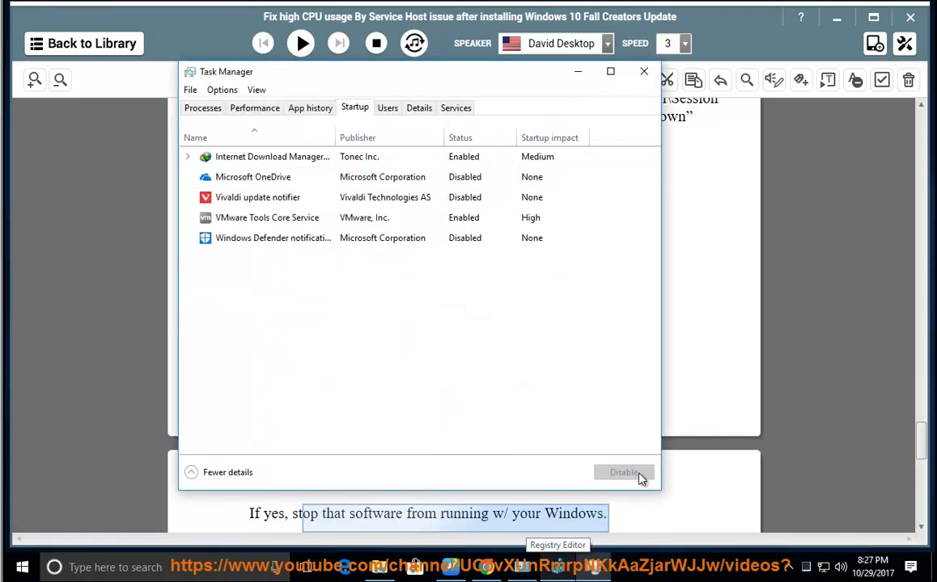
{"action": "left_click", "coordinate": [375, 159]}
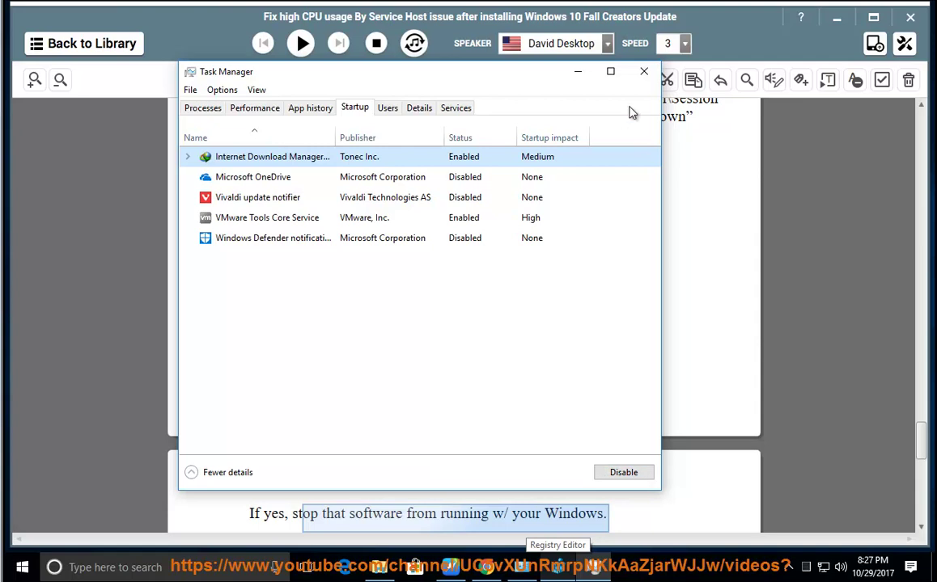